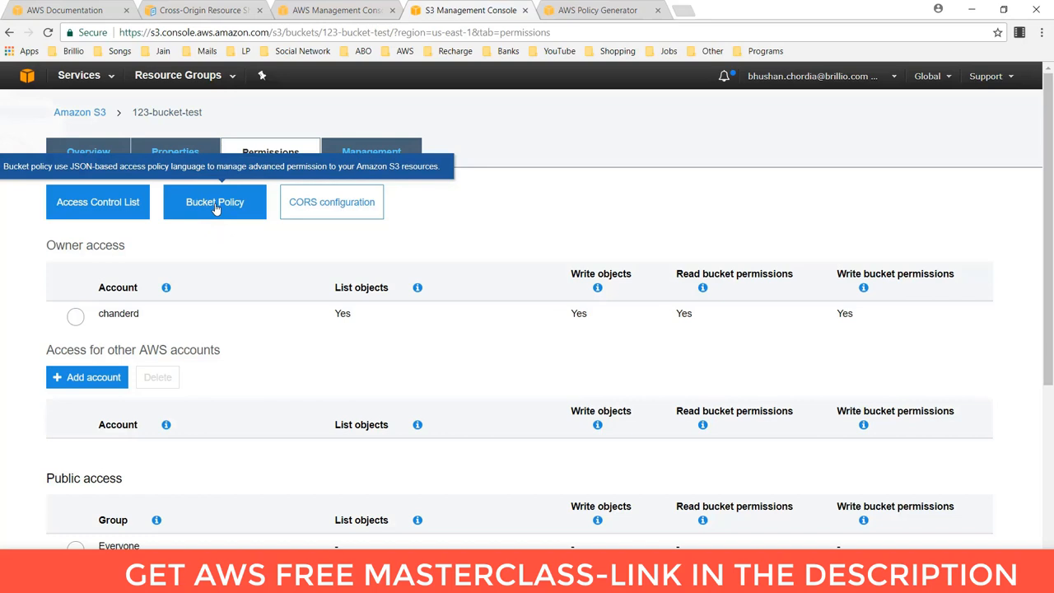
- Open the bucket policy of 123-bucket-test and examine its existing Deny statement
click(215, 207)
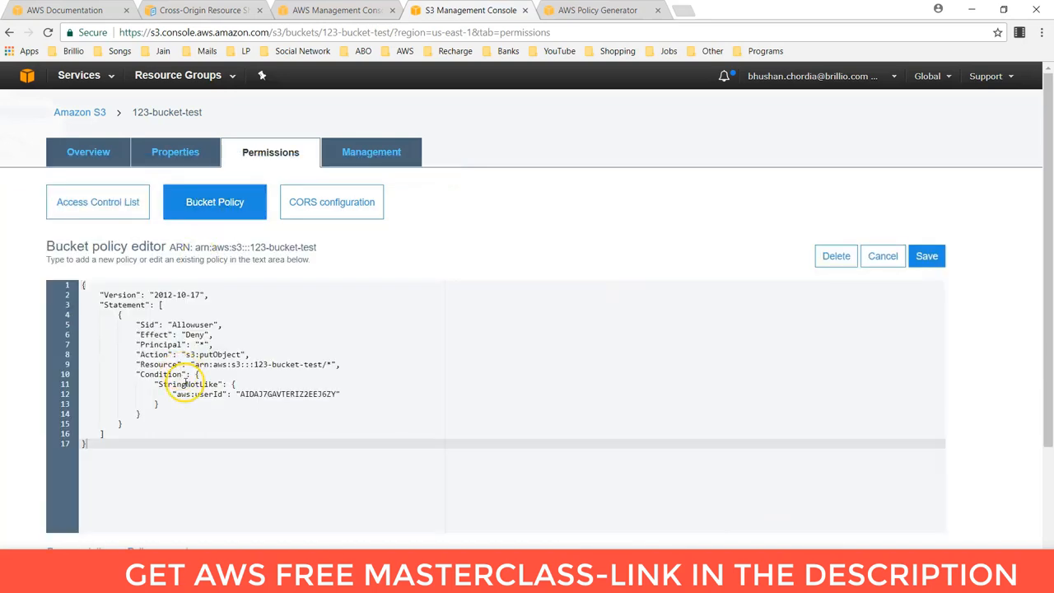
drag(102, 316, 136, 422)
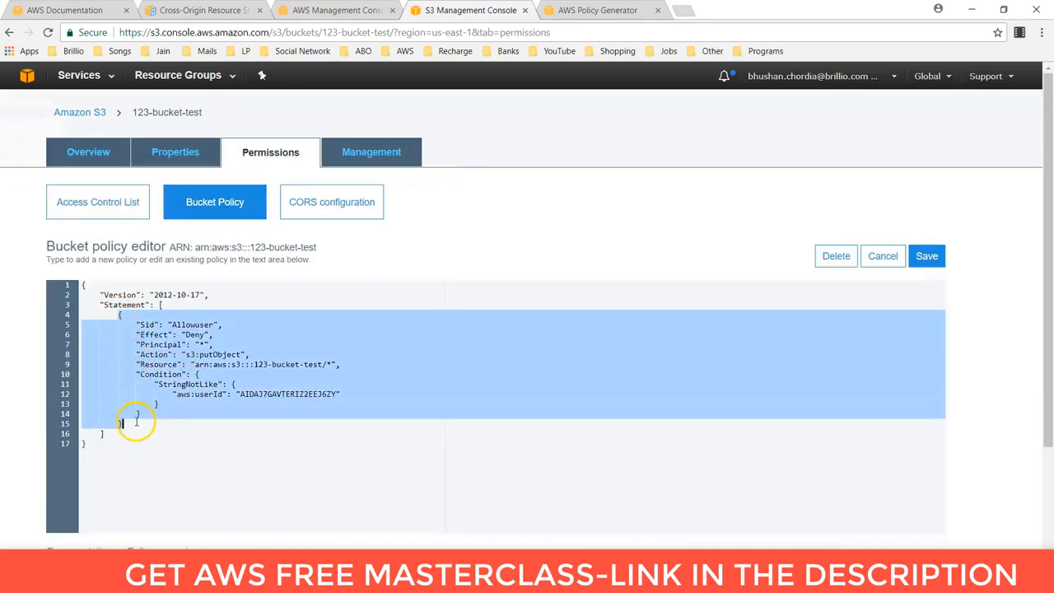
click(139, 421)
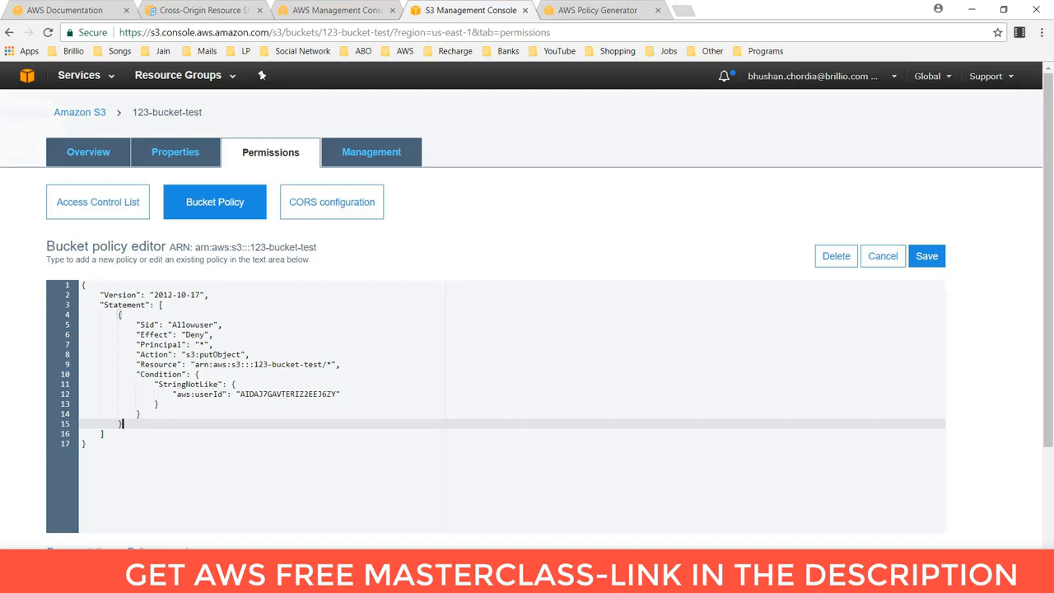
- Open IAM in a separate browser tab from the AWS console home and display the list of users
click(333, 9)
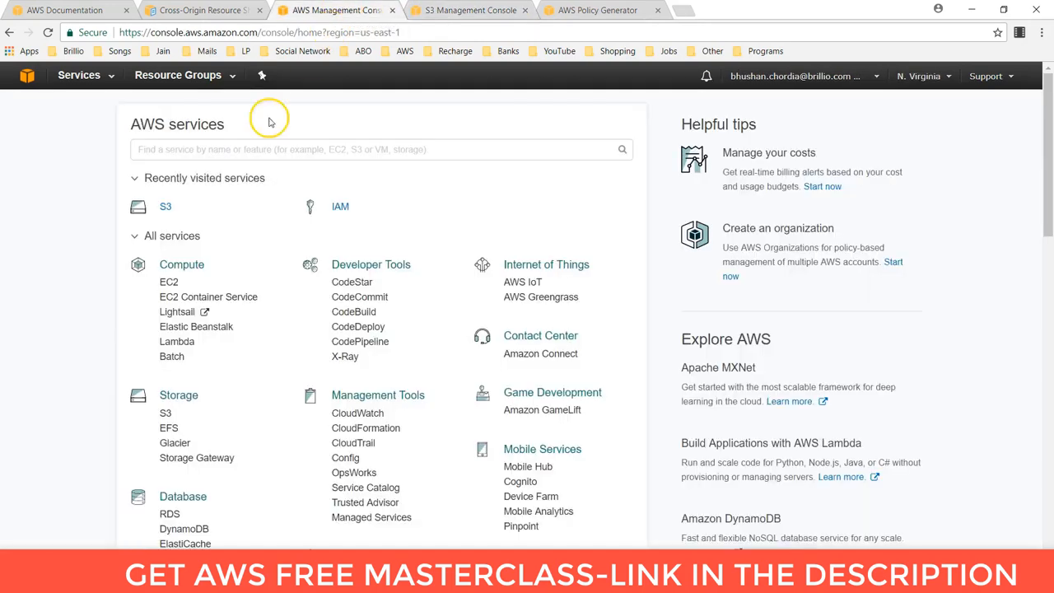
ctrl+click(340, 208)
click(602, 10)
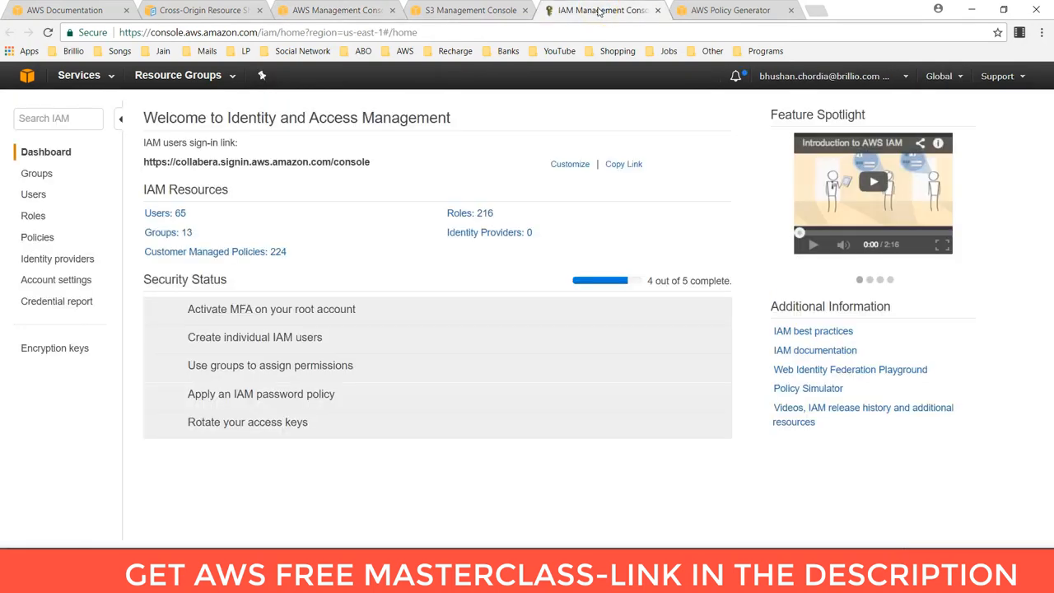
click(34, 196)
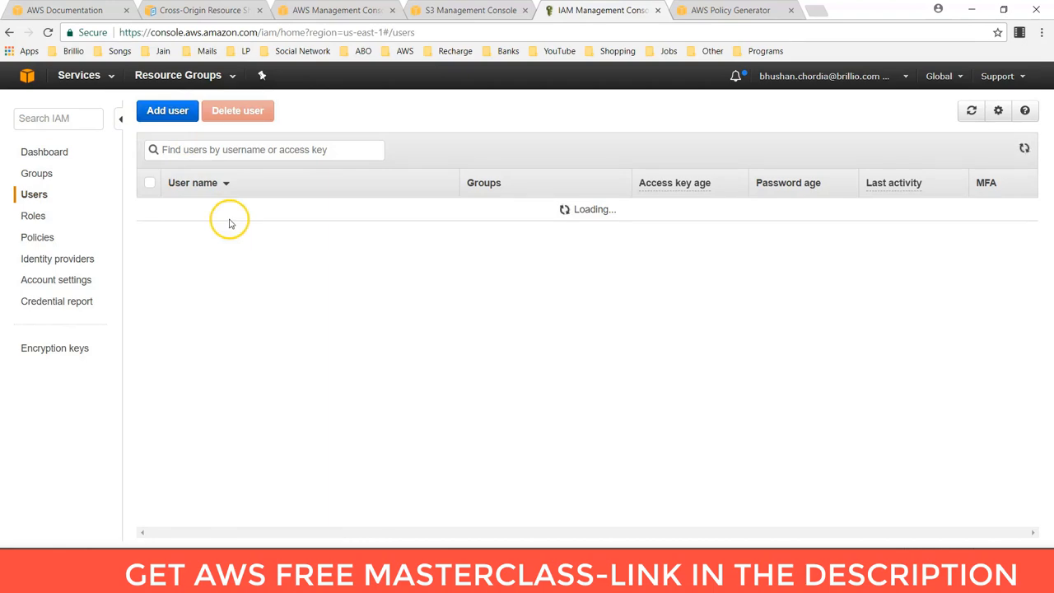
scroll(271, 341, down, 2)
scroll(271, 341, up, 3)
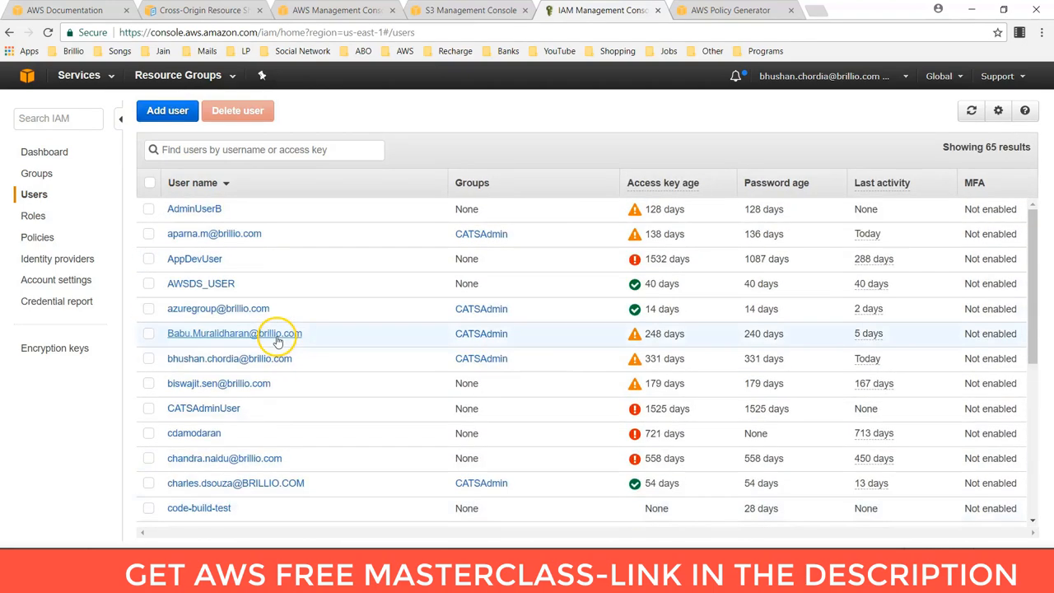
scroll(274, 340, down, 4)
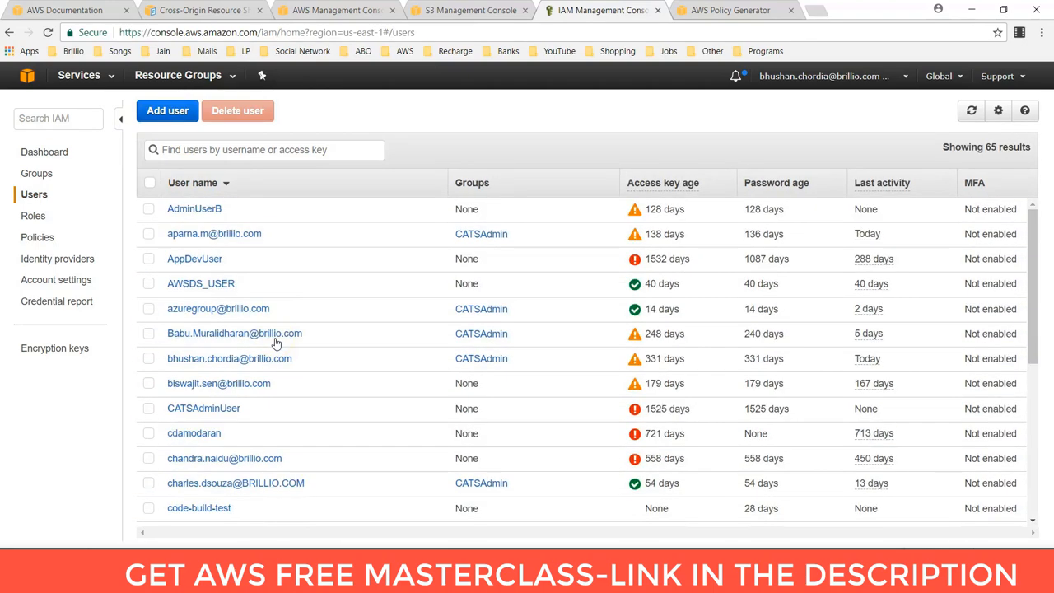
- Start adding an IAM user named sample-test with both programmatic access and AWS Management Console access
click(170, 114)
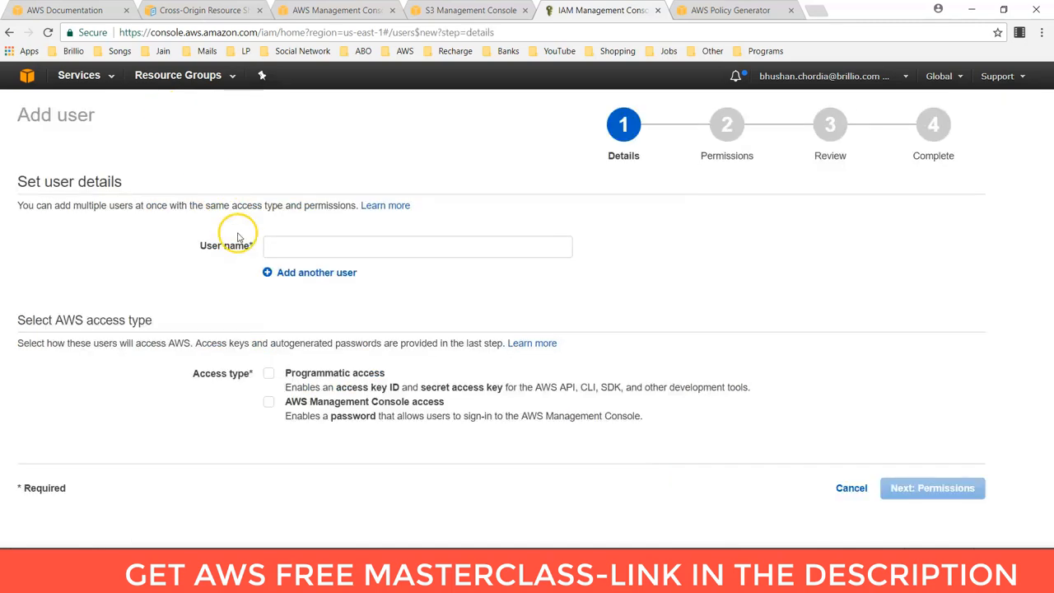
click(297, 247)
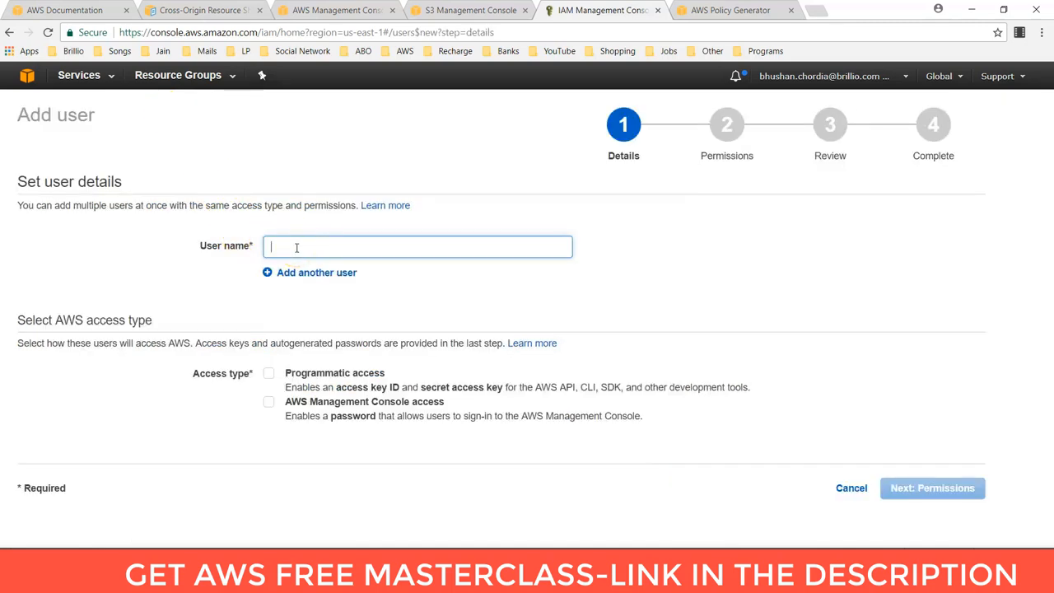
text(sample-test)
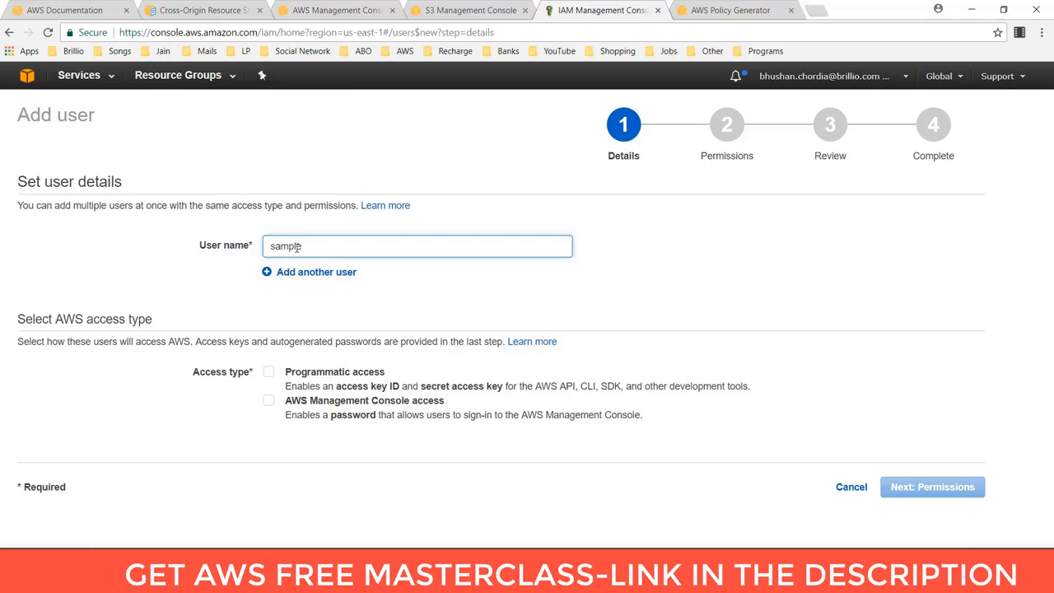
click(271, 373)
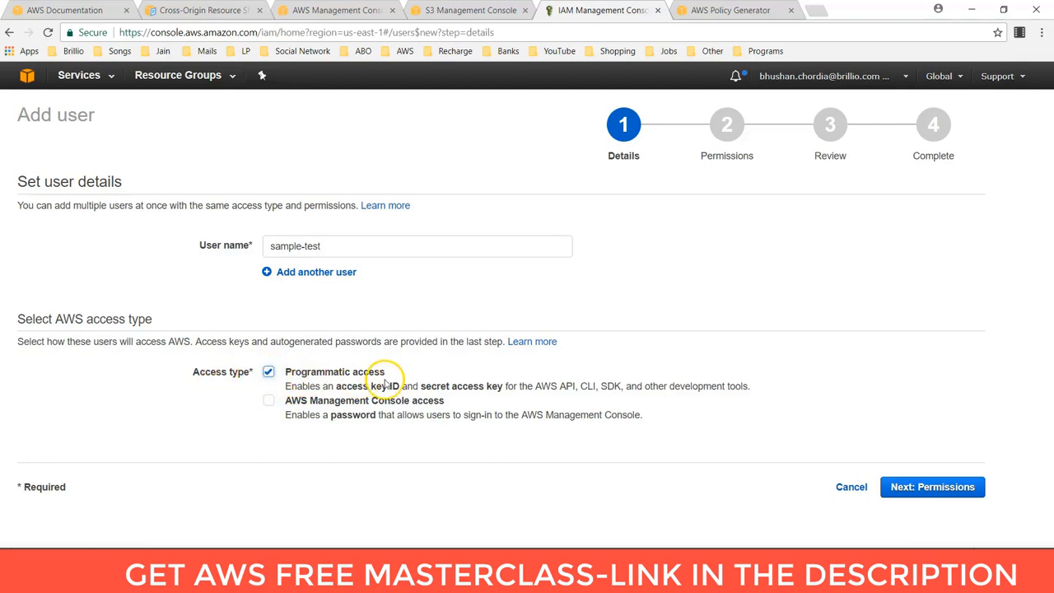
click(270, 402)
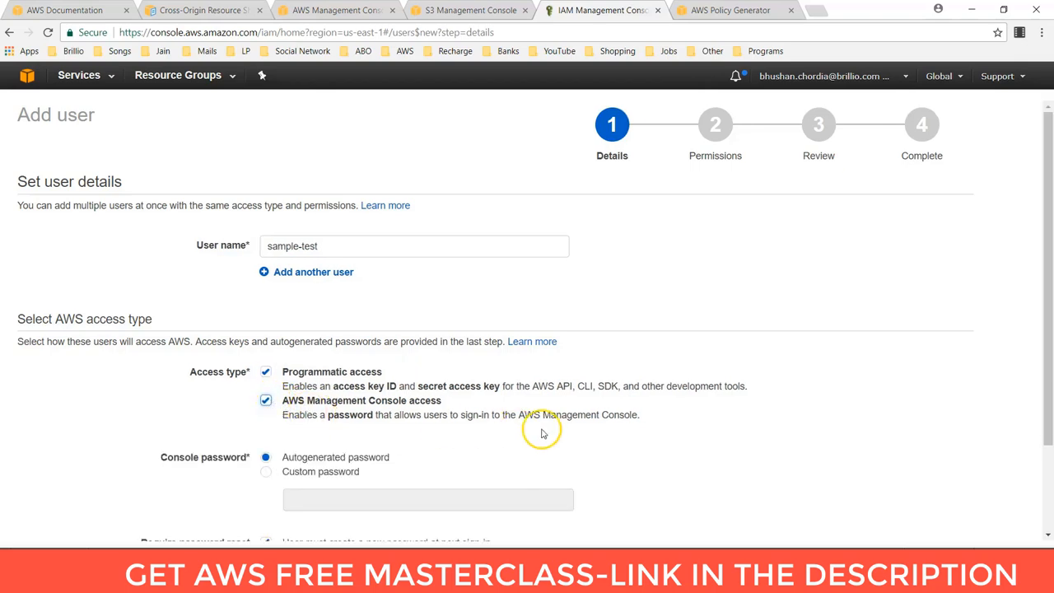
- Enter a custom console password for the new user, show it for checking, and proceed to the permissions stage
scroll(318, 447, down, 2)
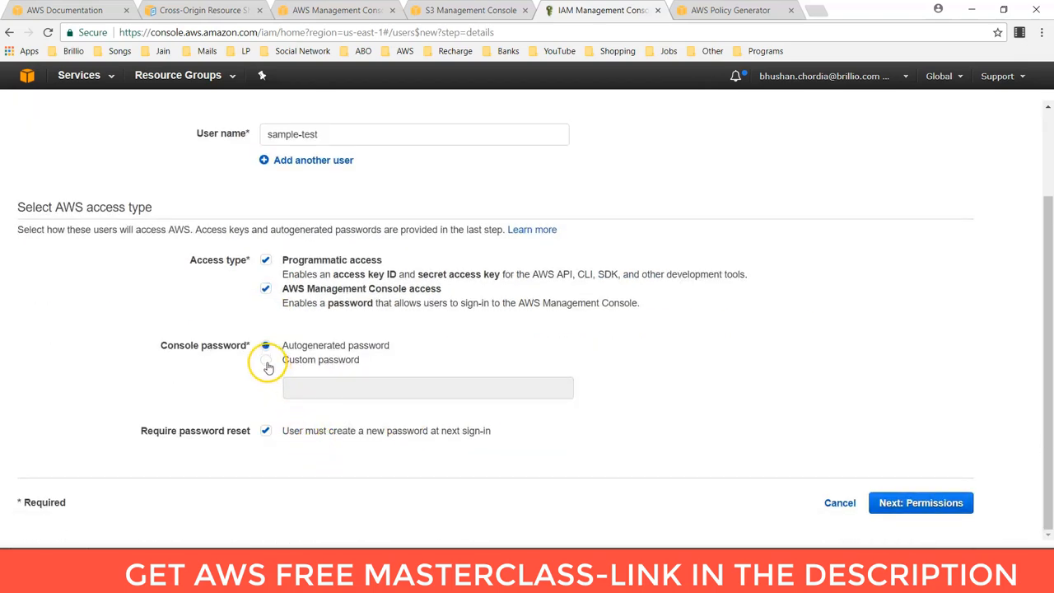
click(266, 361)
click(318, 388)
text(••)
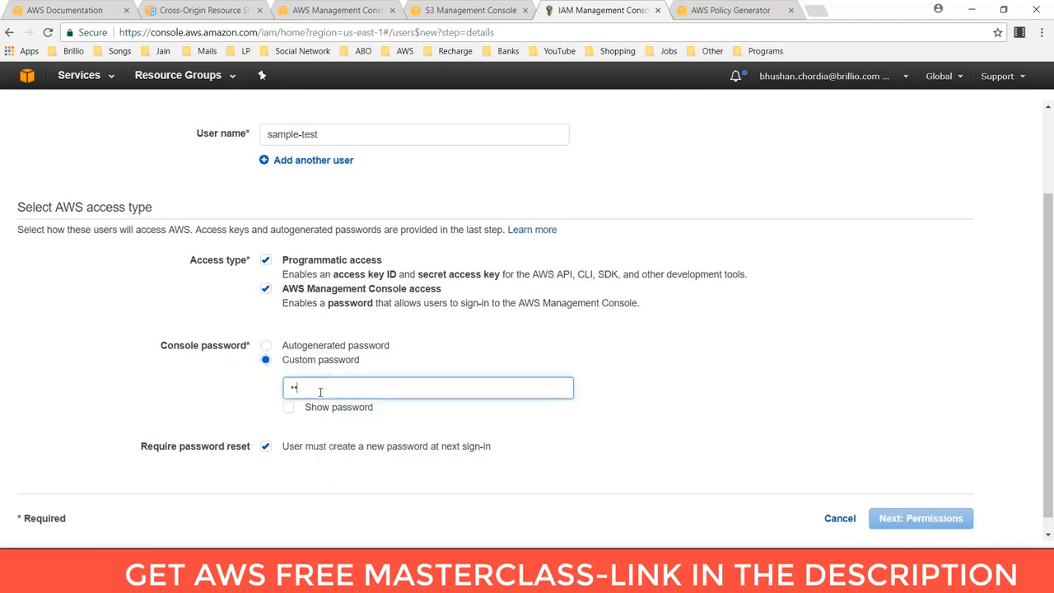
text(••••)
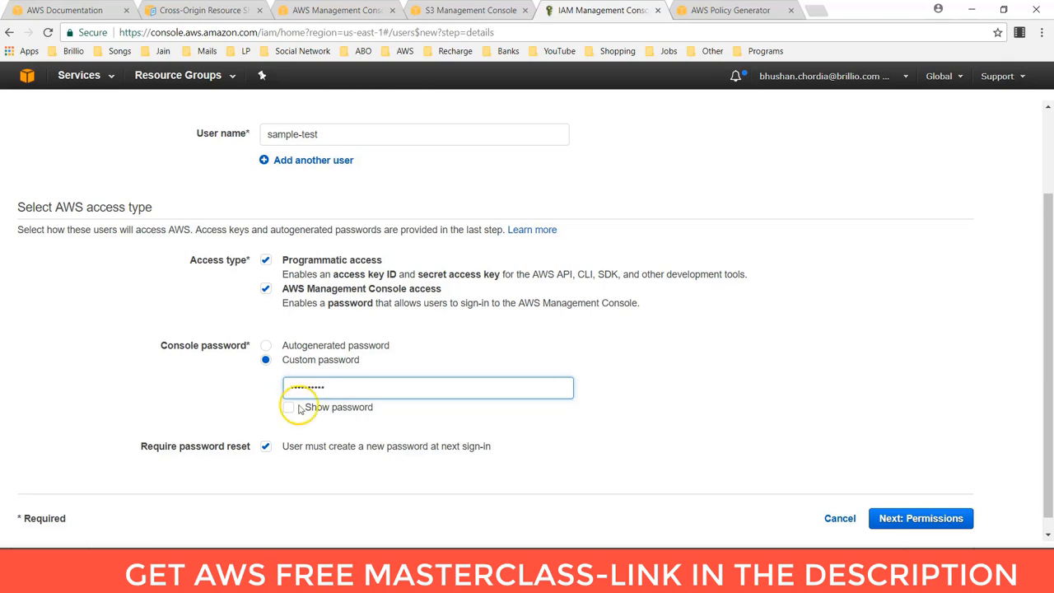
click(288, 407)
drag(364, 388, 257, 395)
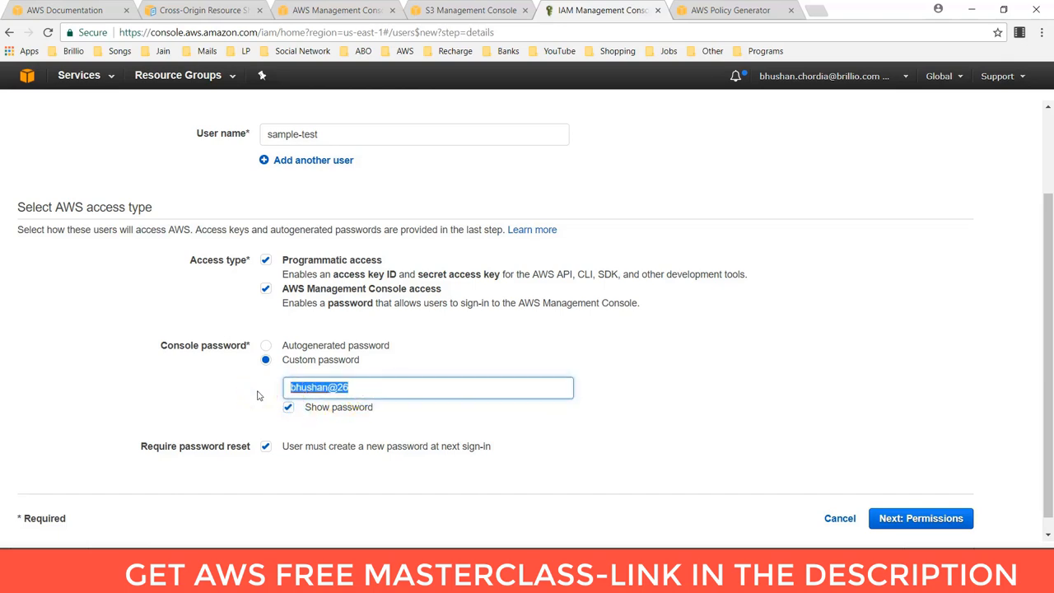
click(928, 524)
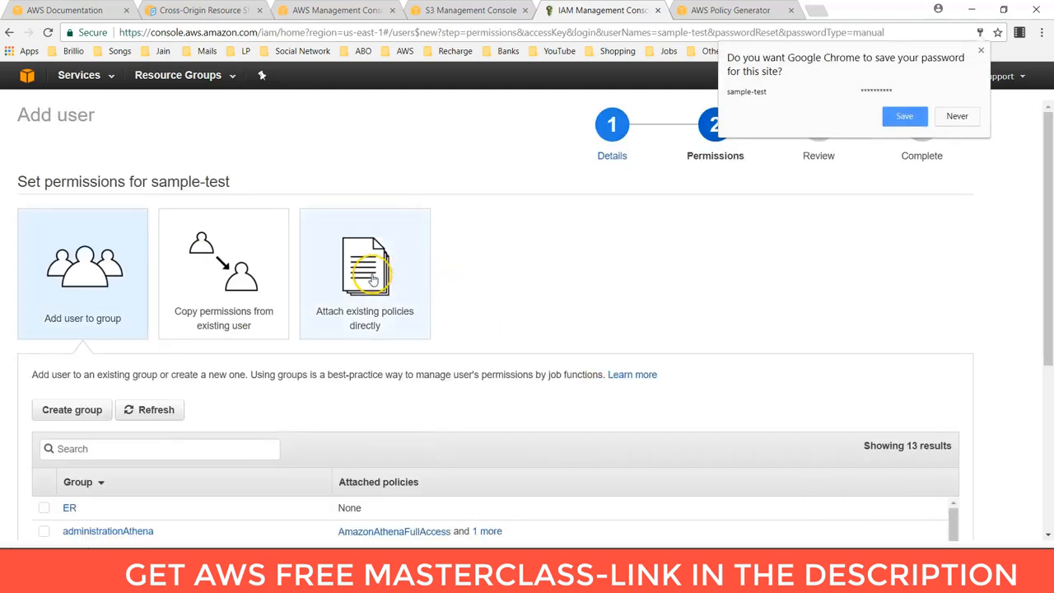
- Attach the existing AdministratorAccess policy directly to sample-test and create the user
click(372, 280)
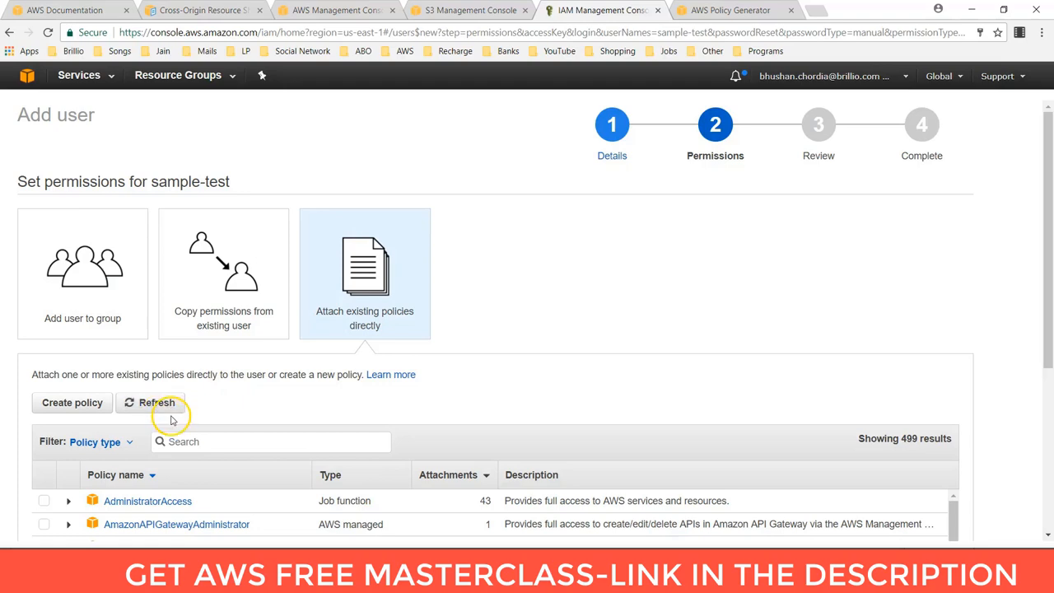
scroll(154, 357, down, 3)
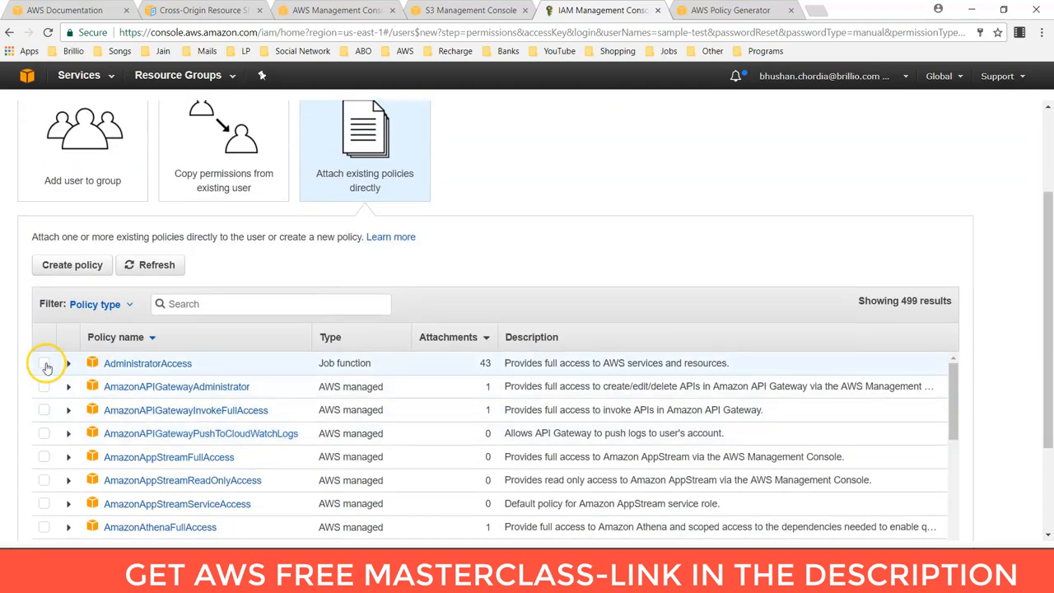
click(45, 365)
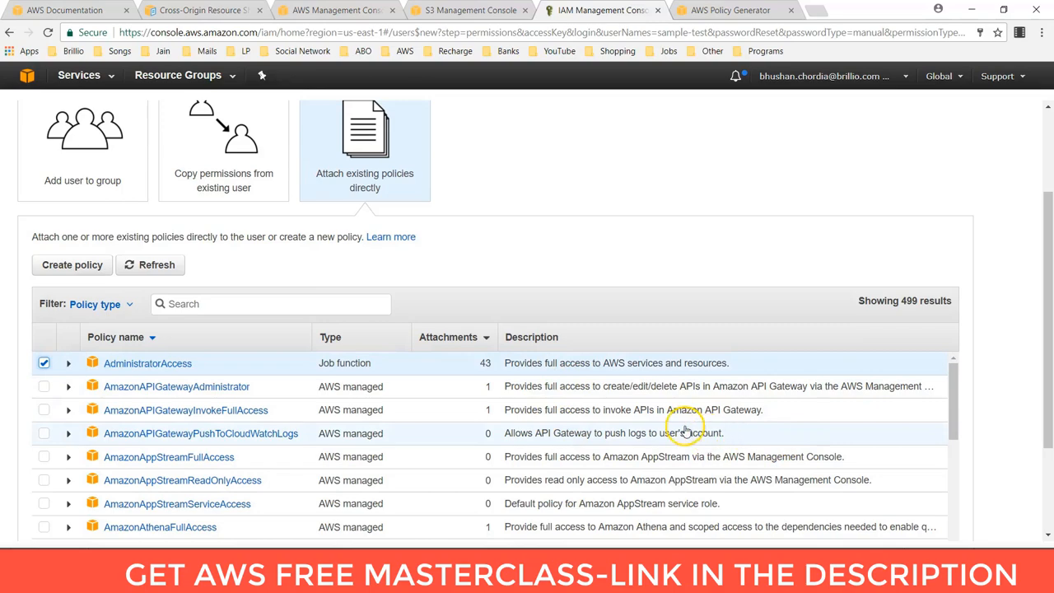
scroll(905, 469, down, 10)
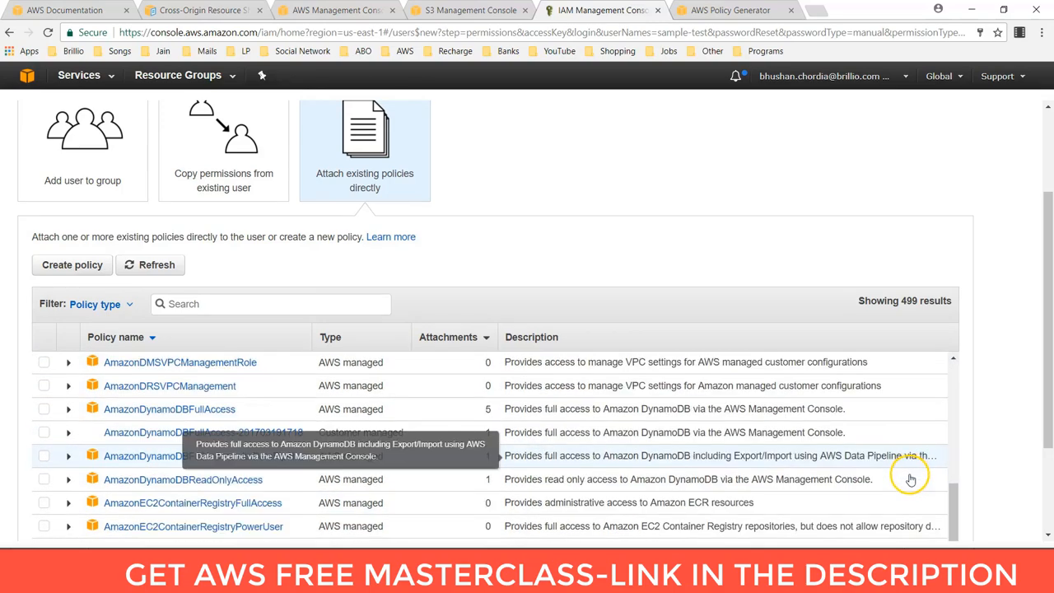
scroll(910, 480, down, 5)
scroll(1005, 466, down, 3)
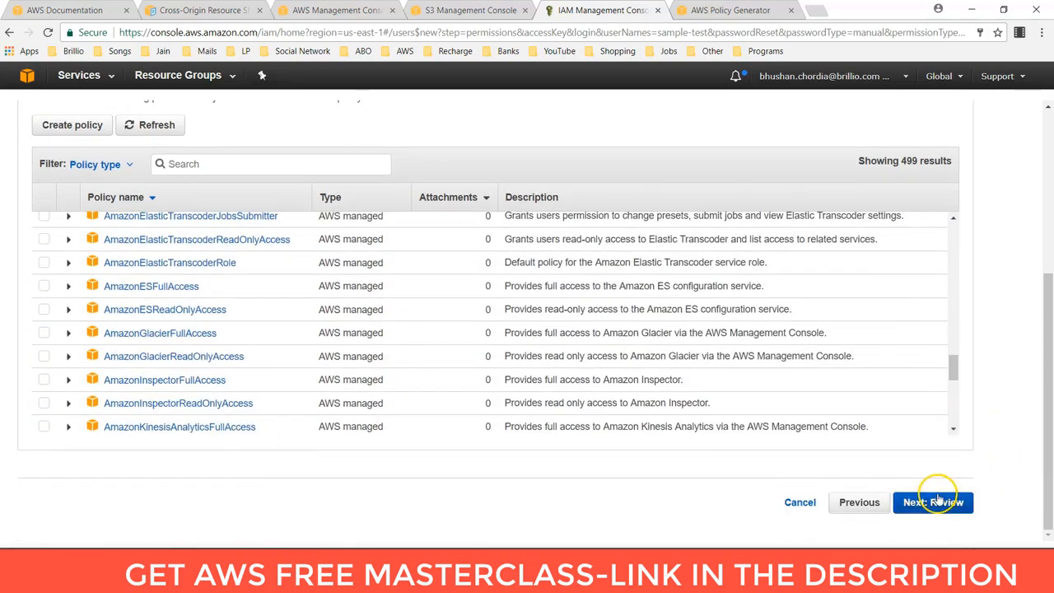
click(937, 504)
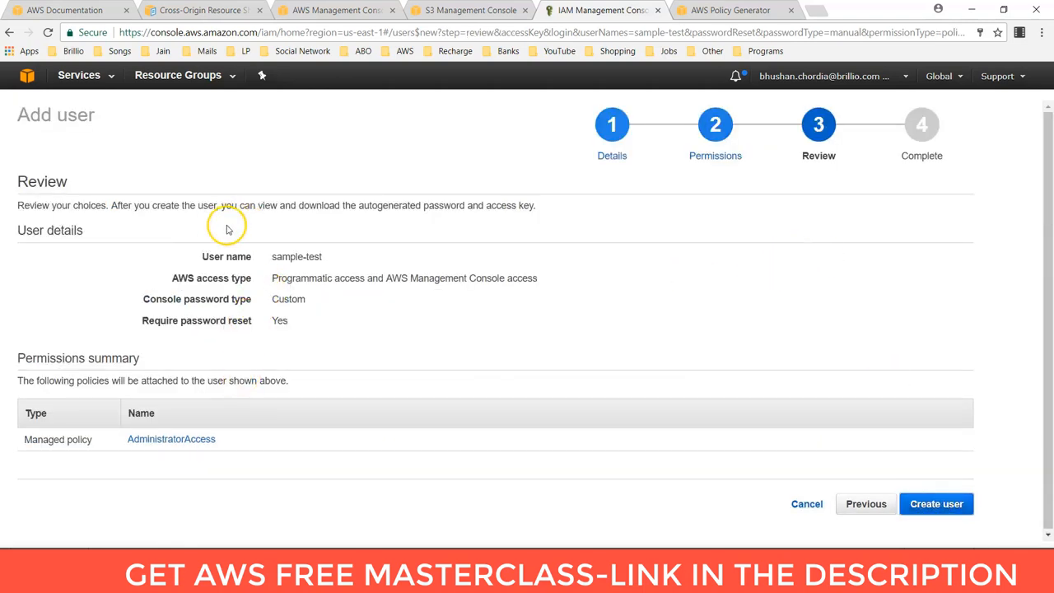
click(944, 506)
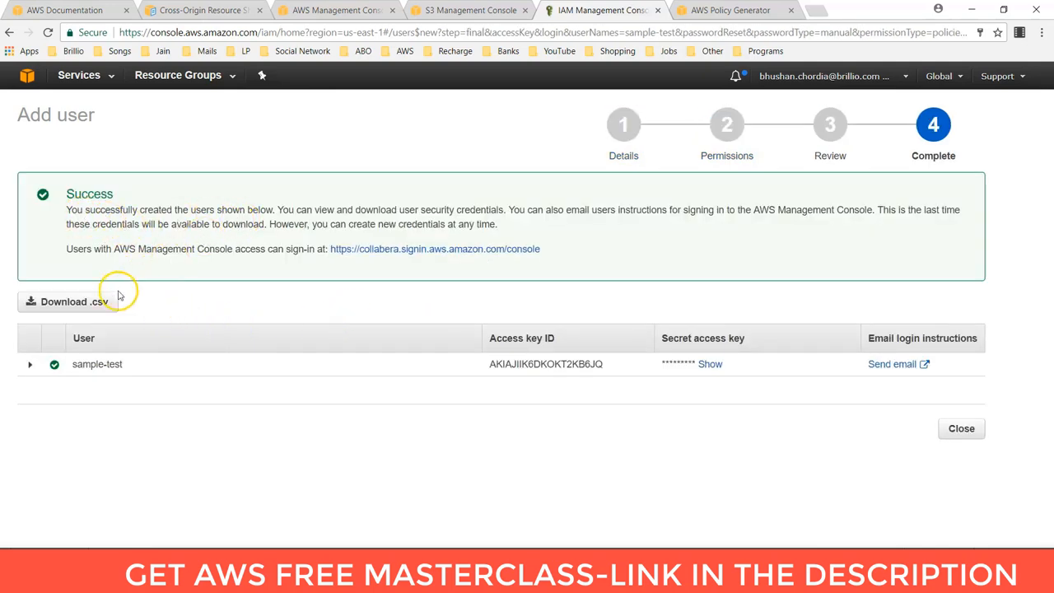
- Download the new user's credentials as a CSV, reveal the secret access key, and close the Add user wizard
click(77, 303)
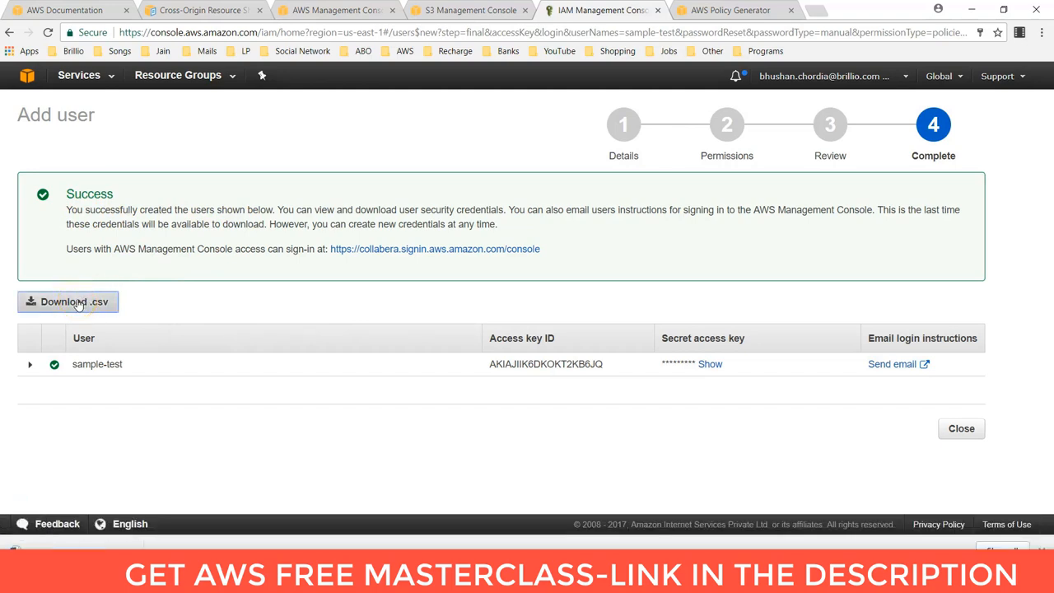
click(705, 367)
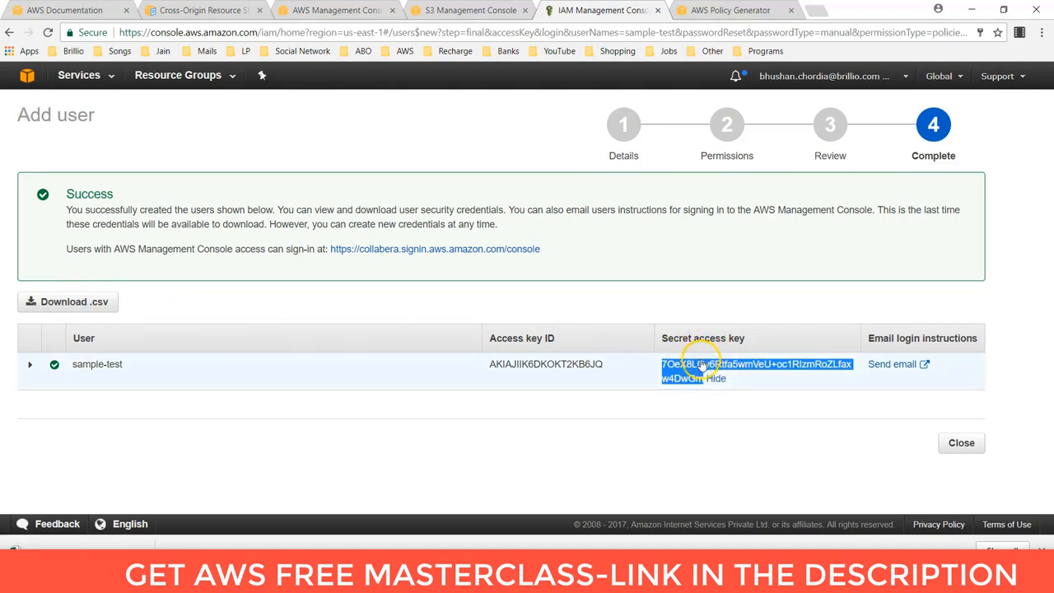
click(960, 442)
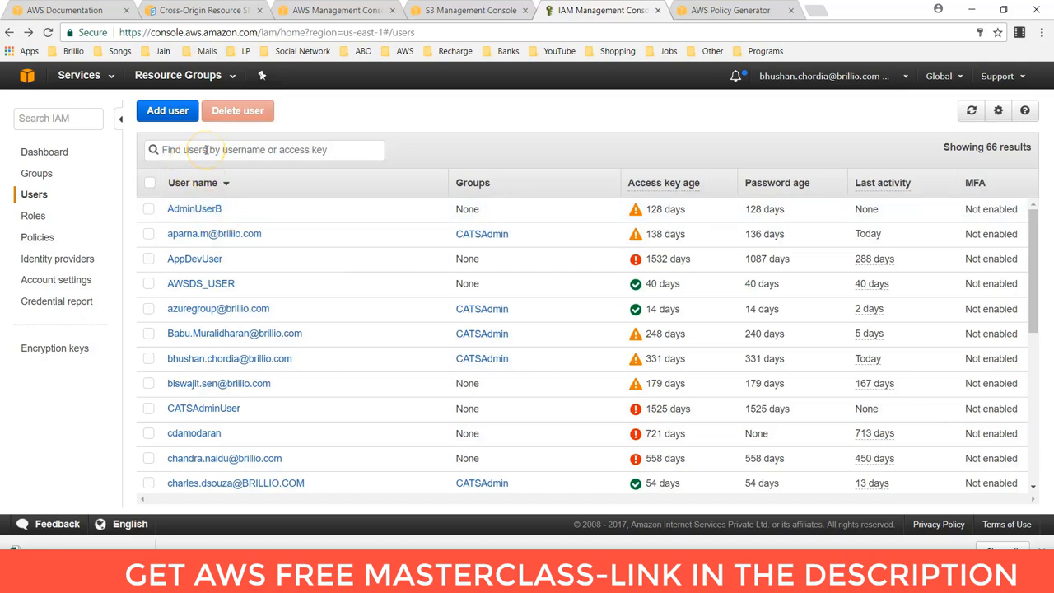
- Search the IAM users for "sample", open the sample-test user's summary and select its full user ARN
text(sample)
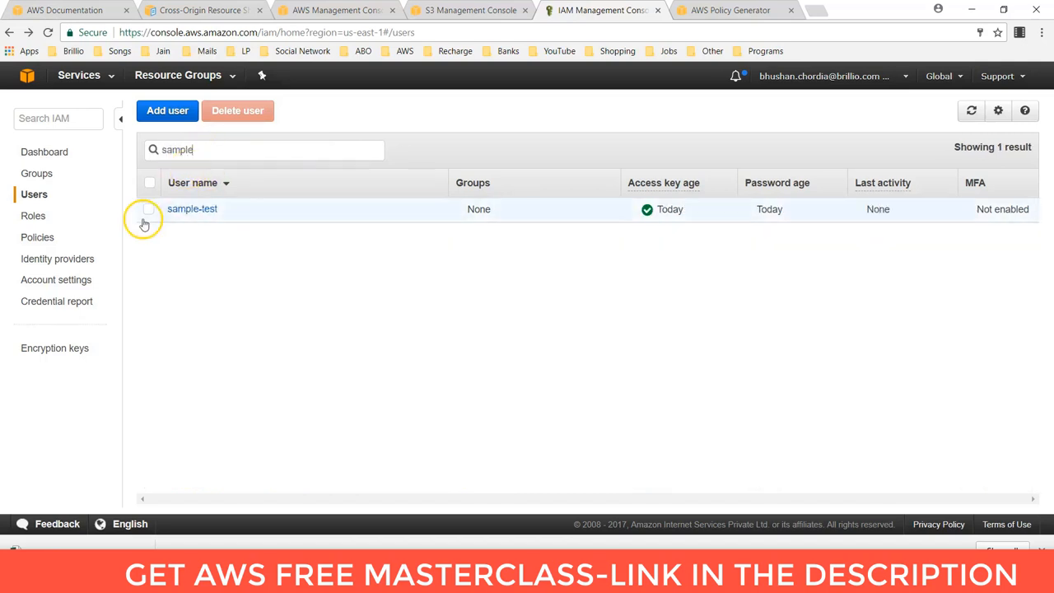
click(146, 211)
click(191, 210)
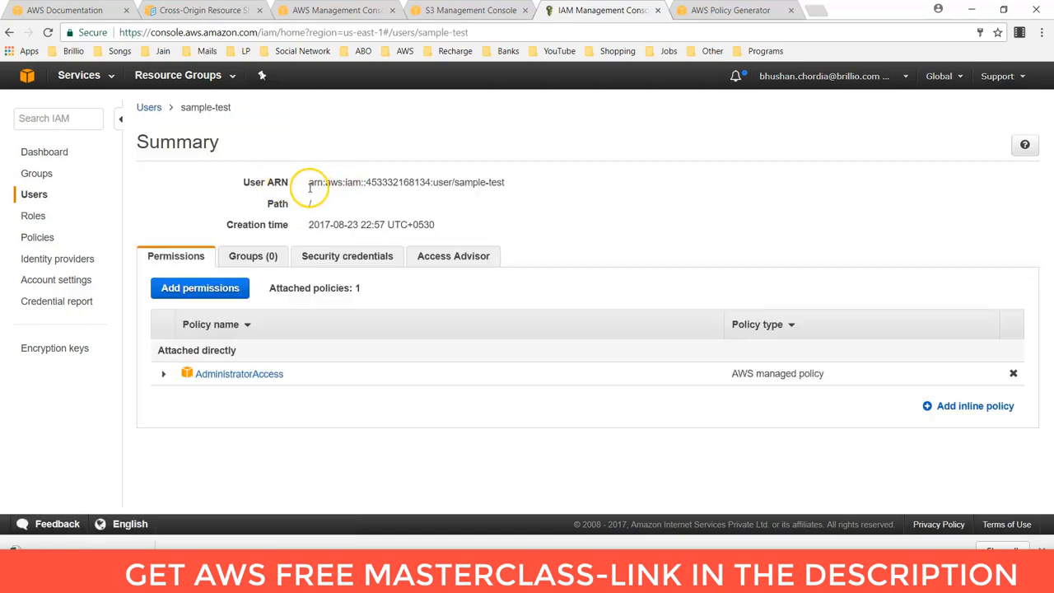
drag(307, 183, 524, 191)
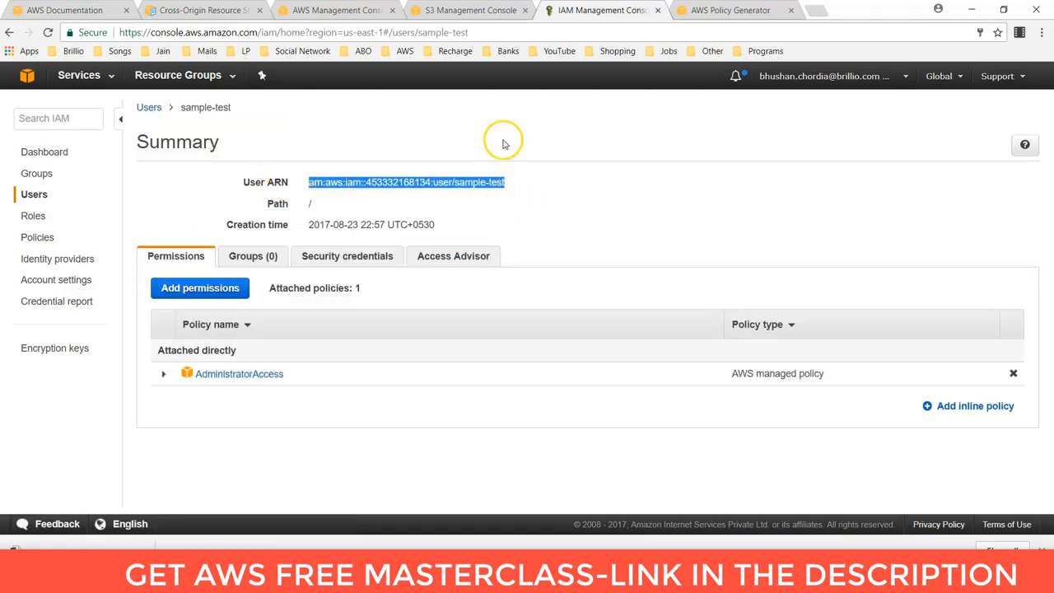
- Open the AWS Policy Generator on a separate page from the bucket policy editor of 123-bucket-test
click(473, 10)
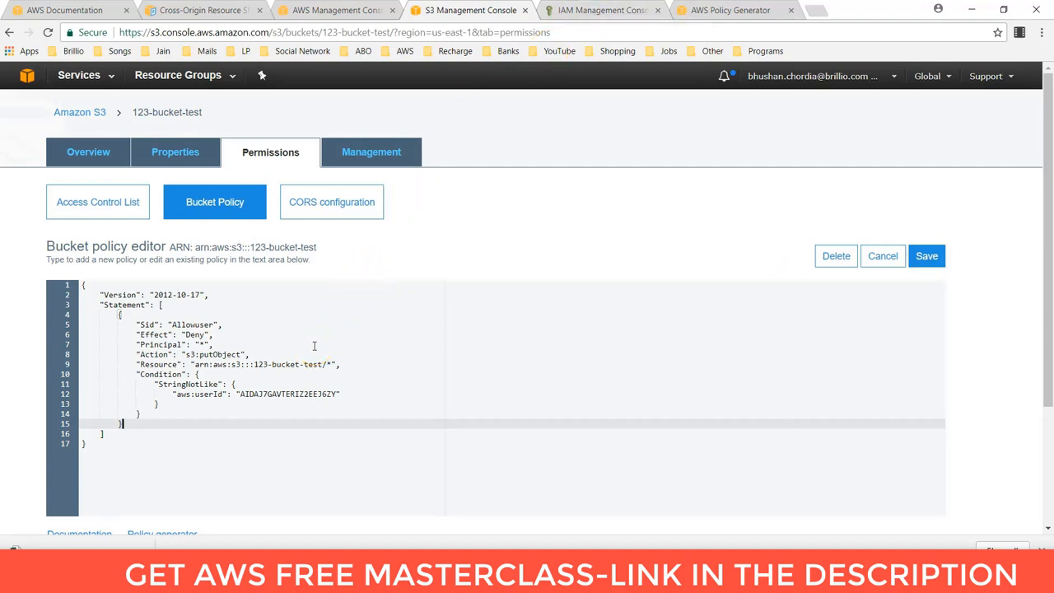
scroll(314, 345, down, 2)
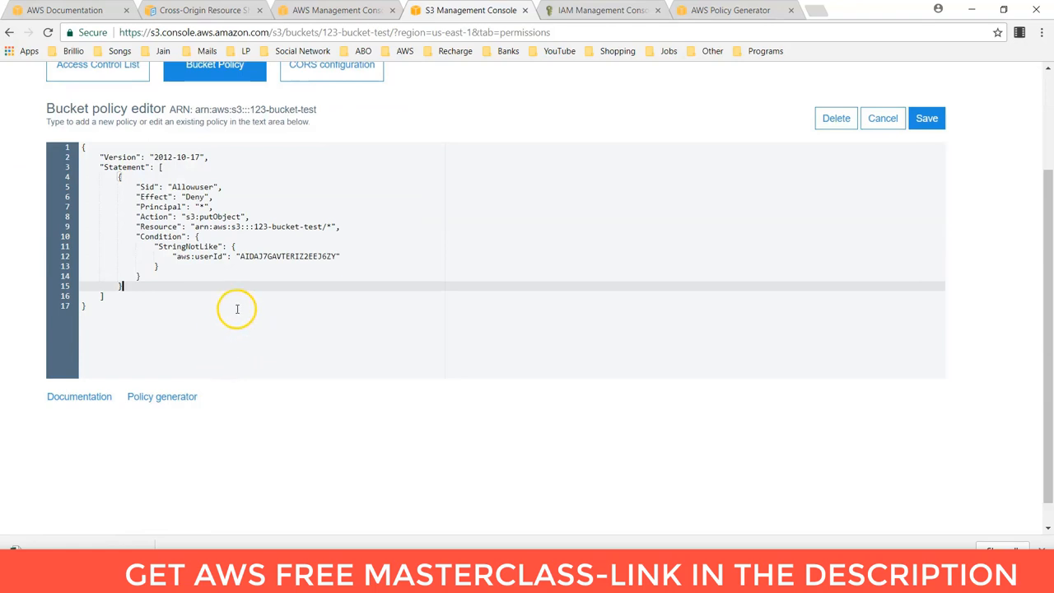
right_click(162, 402)
click(189, 407)
click(563, 11)
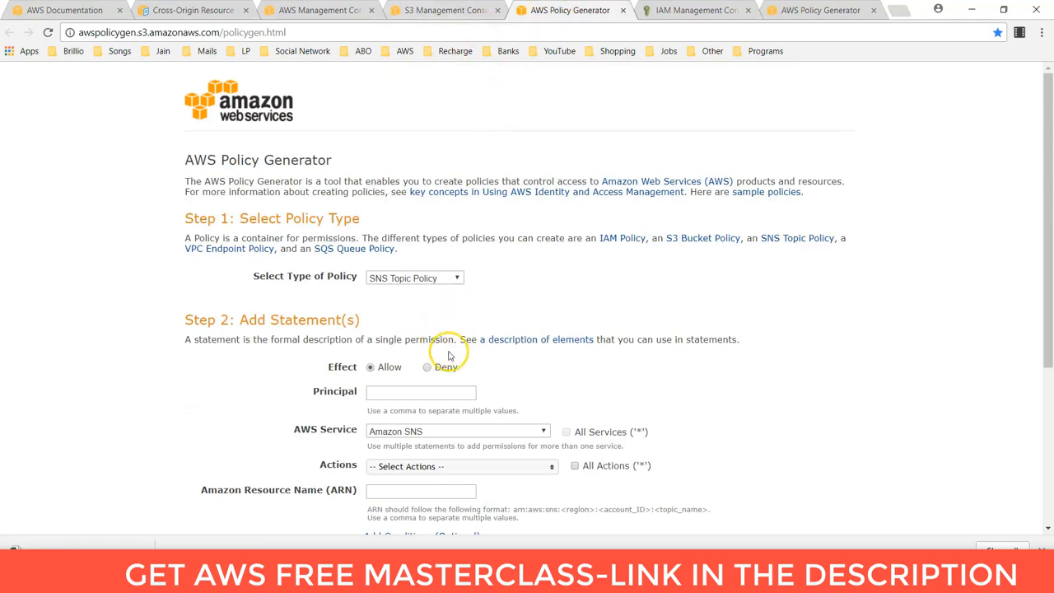
- Set the policy type to S3 Bucket Policy and the statement's effect to Deny
click(408, 280)
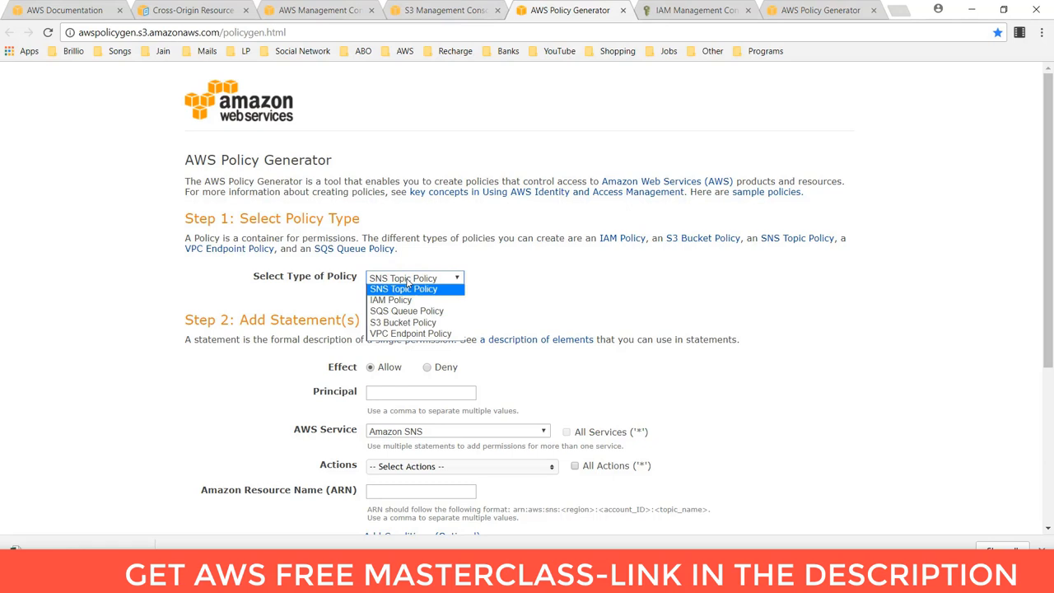
click(403, 322)
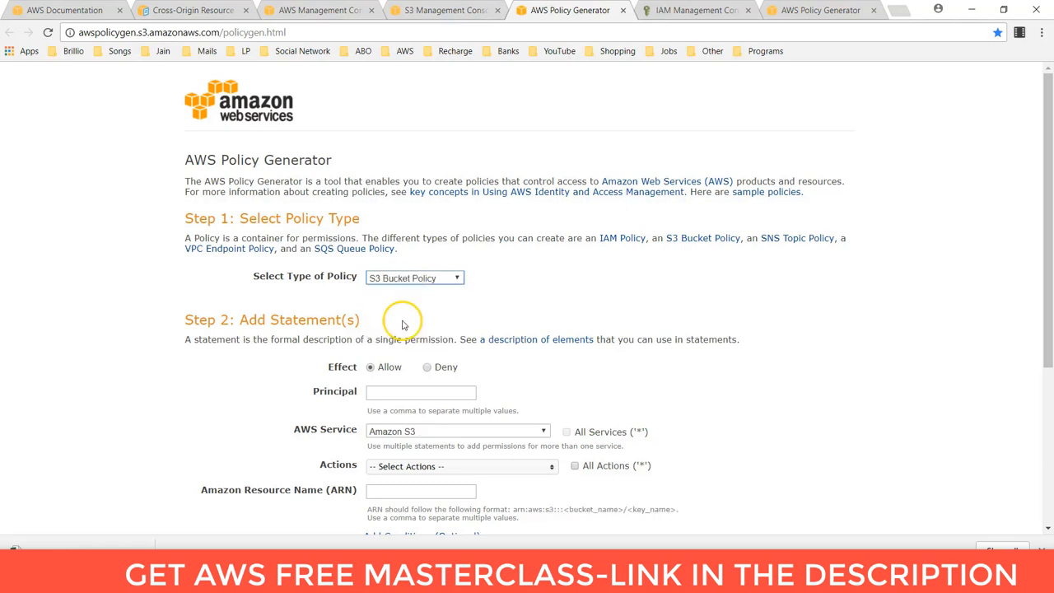
click(427, 368)
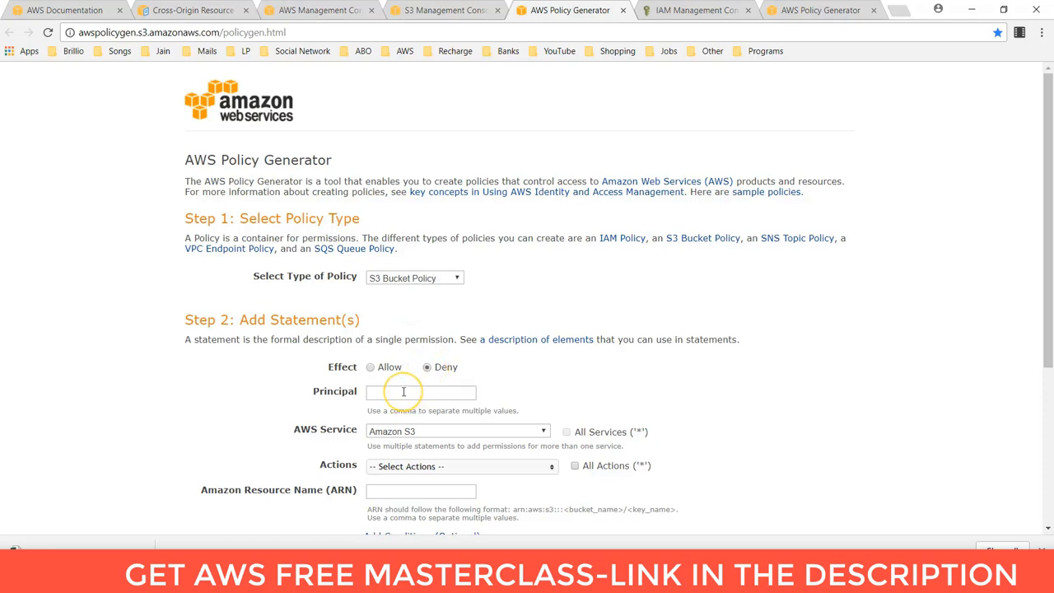
- Paste the sample-test user's ARN from its IAM summary as the statement's principal
click(403, 392)
click(647, 11)
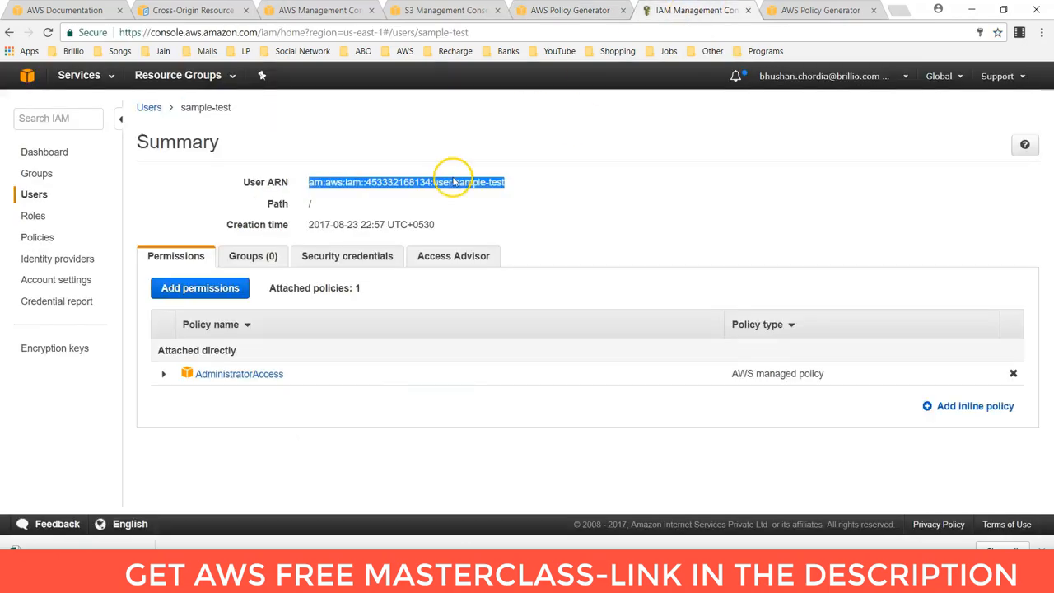
click(569, 10)
click(400, 392)
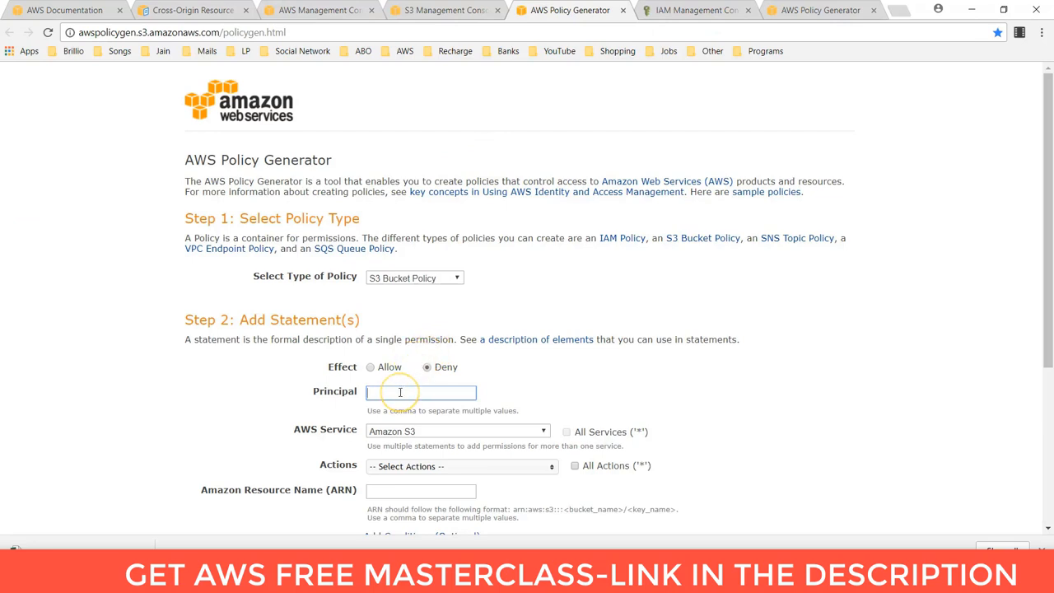
key(ctrl+v)
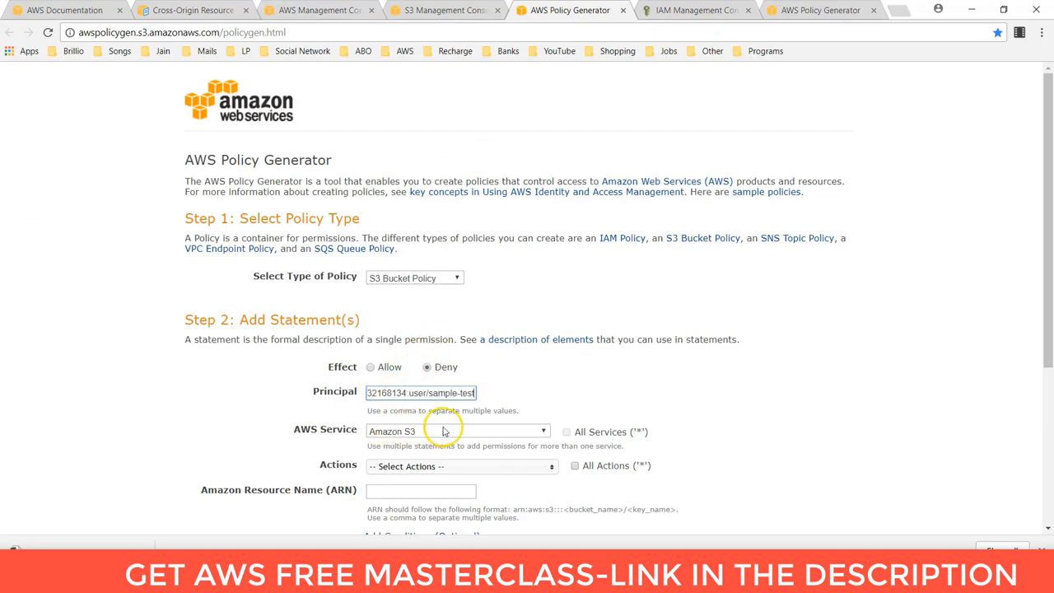
- Choose PutObject as the denied Amazon S3 action for the statement
click(413, 467)
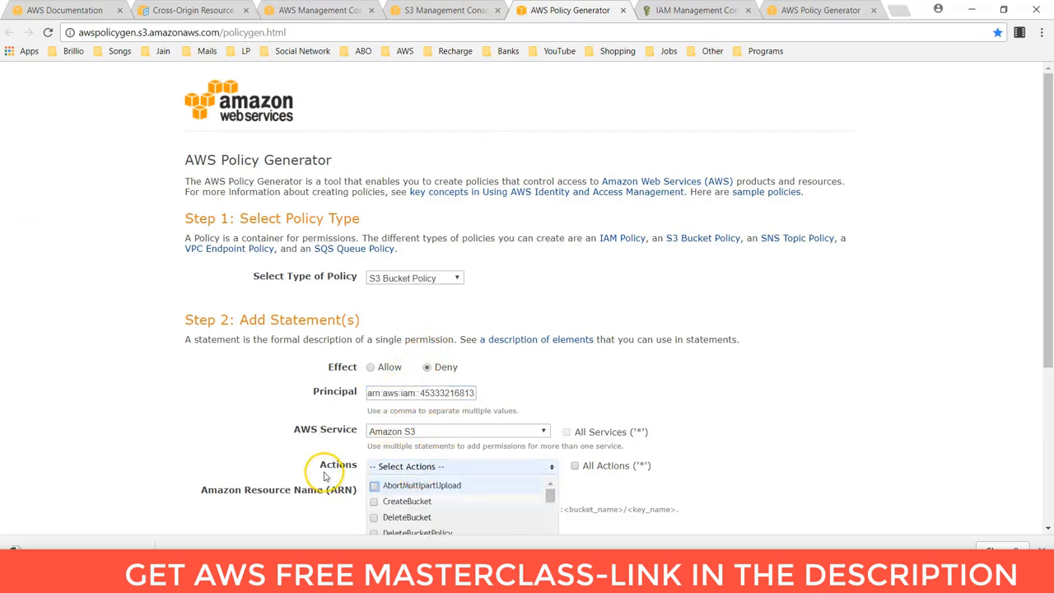
scroll(329, 470, down, 3)
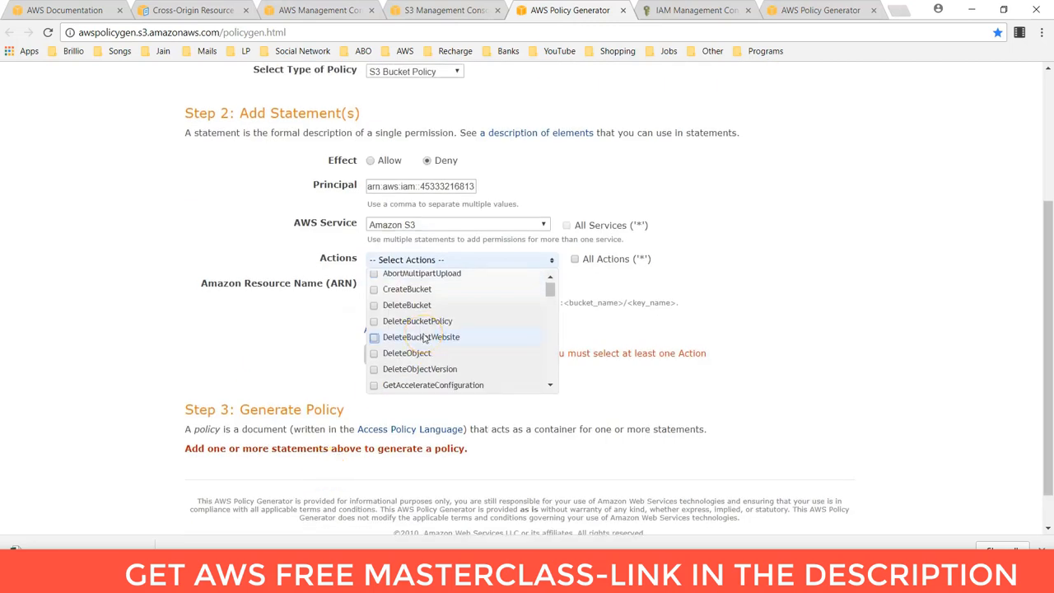
scroll(424, 338, down, 2)
scroll(427, 343, down, 3)
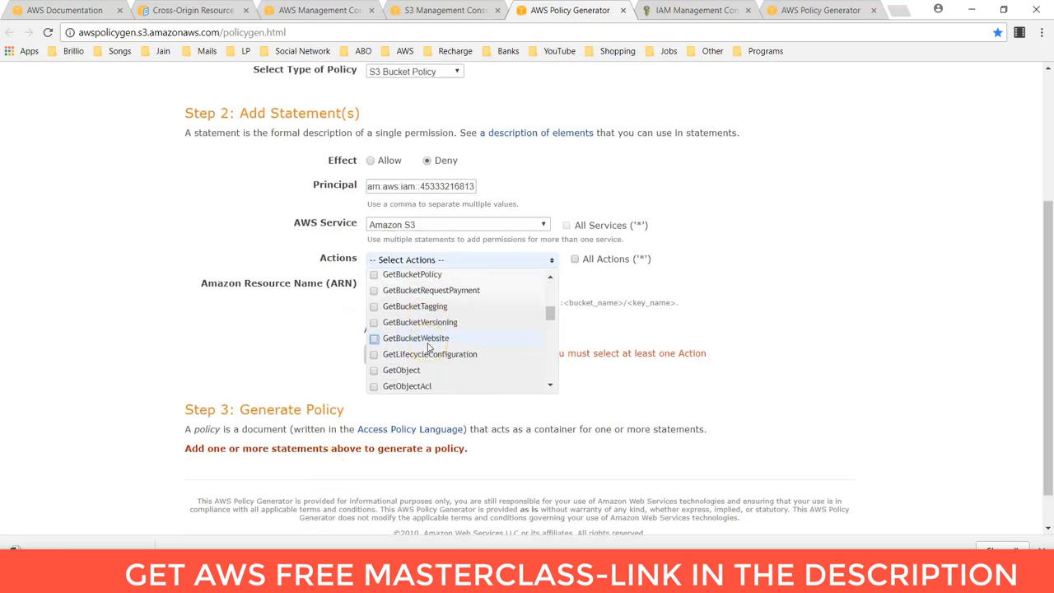
scroll(427, 346, down, 4)
scroll(424, 342, down, 5)
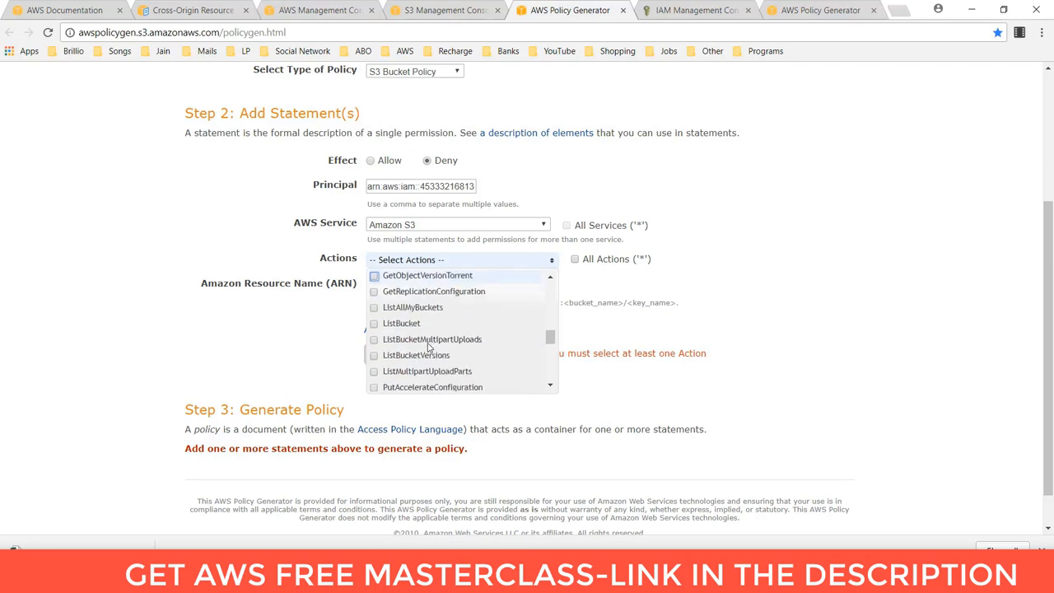
scroll(411, 332, up, 3)
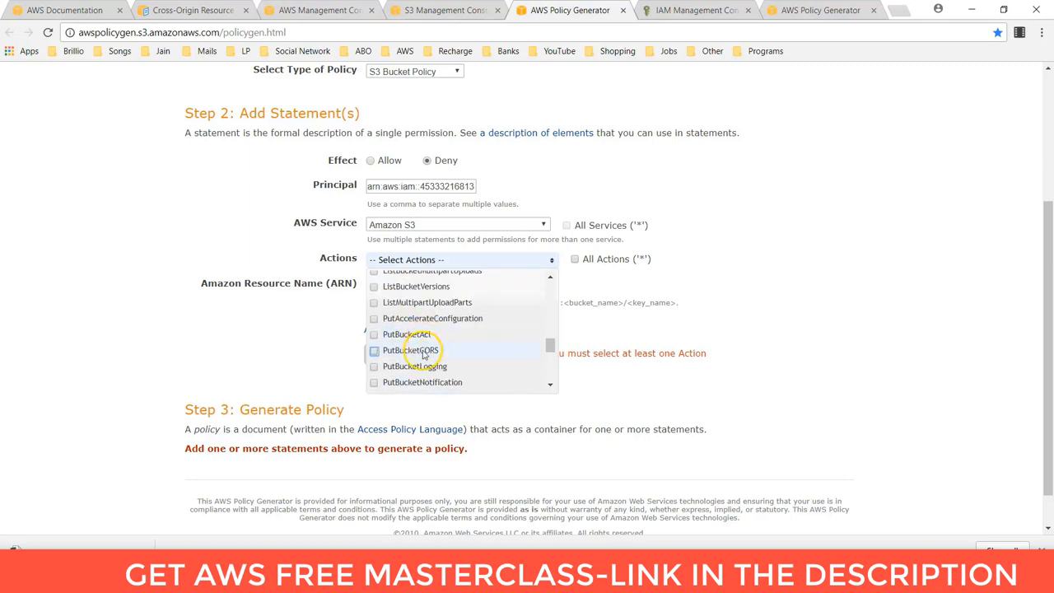
scroll(424, 354, down, 5)
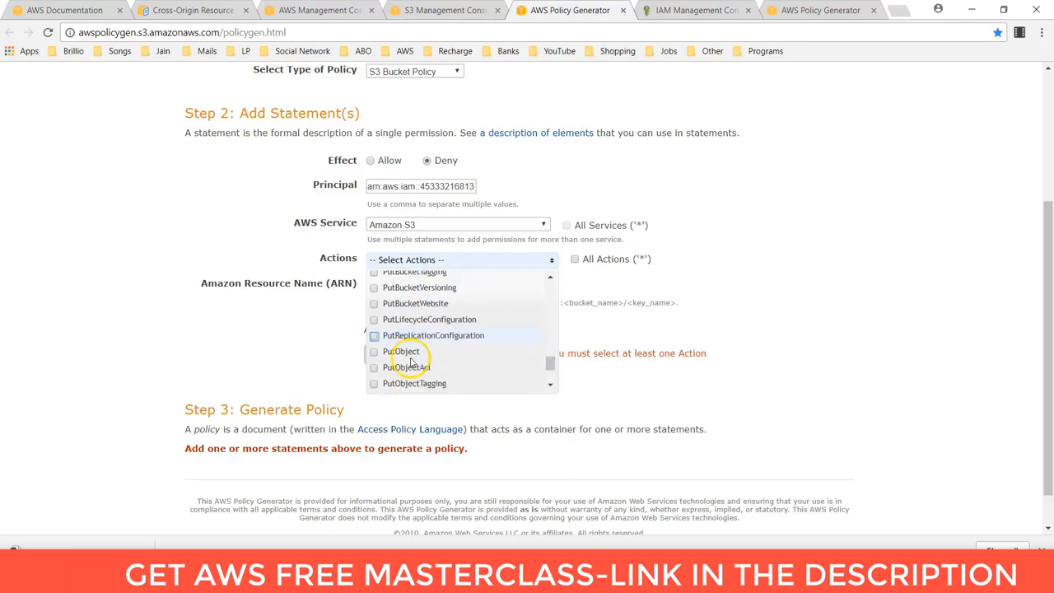
scroll(411, 362, down, 1)
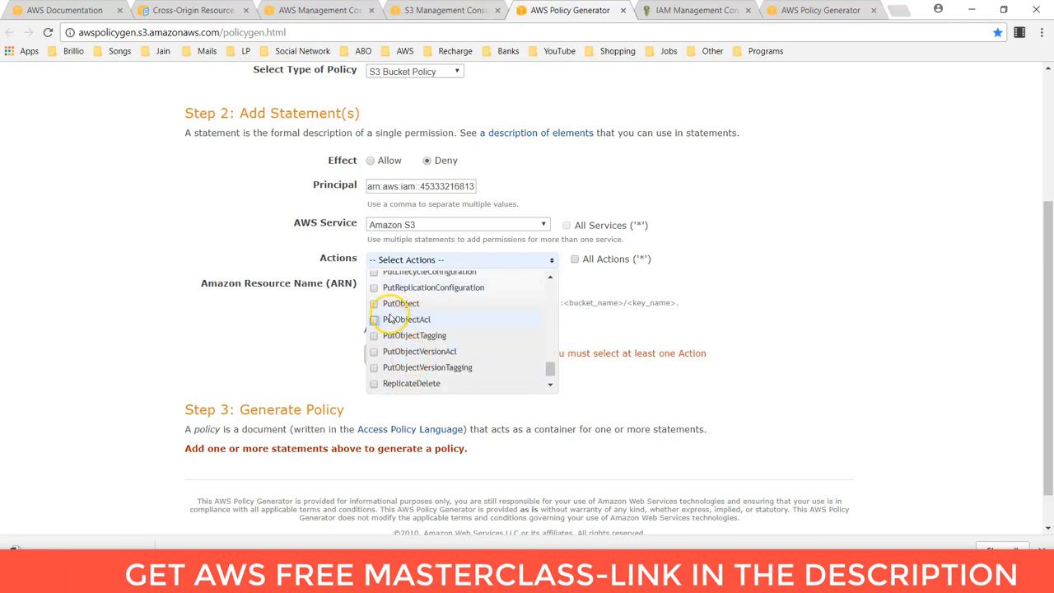
click(293, 352)
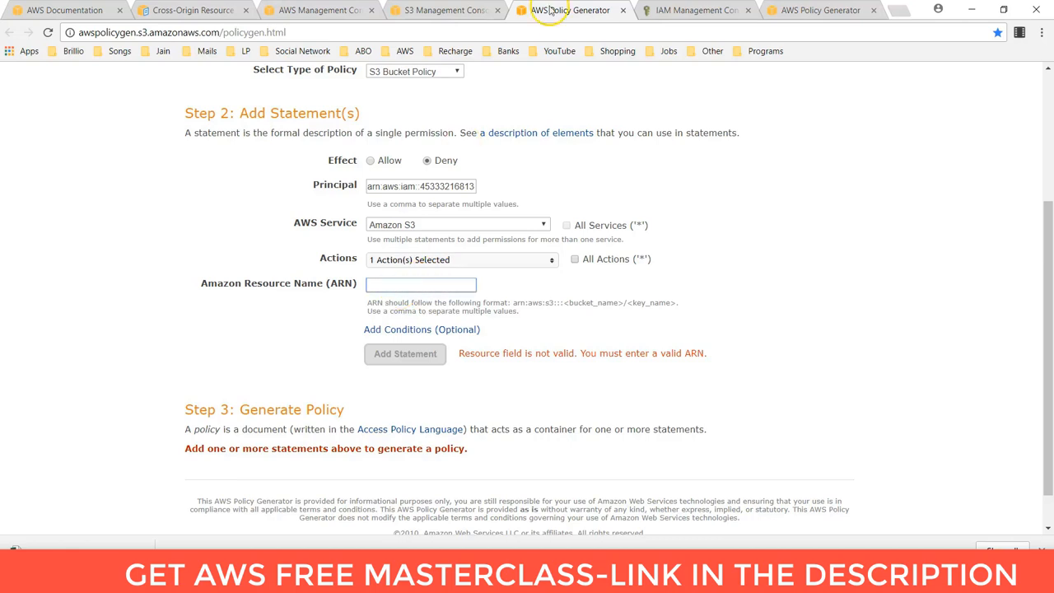
- Select the resource ARN arn:aws:s3:::123-bucket-test/* in the existing bucket policy for use in the new statement
click(461, 11)
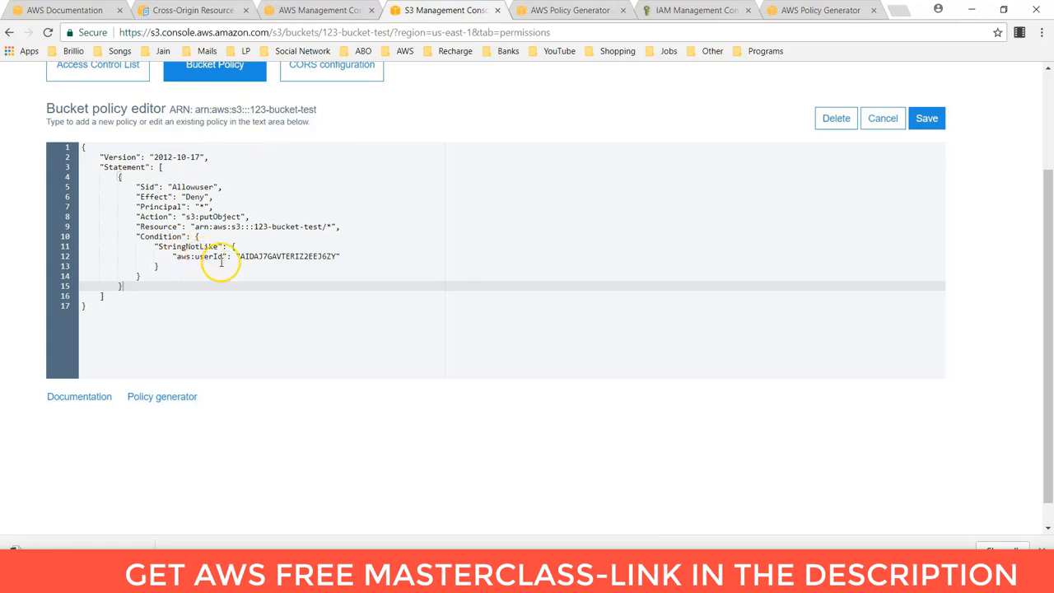
click(222, 226)
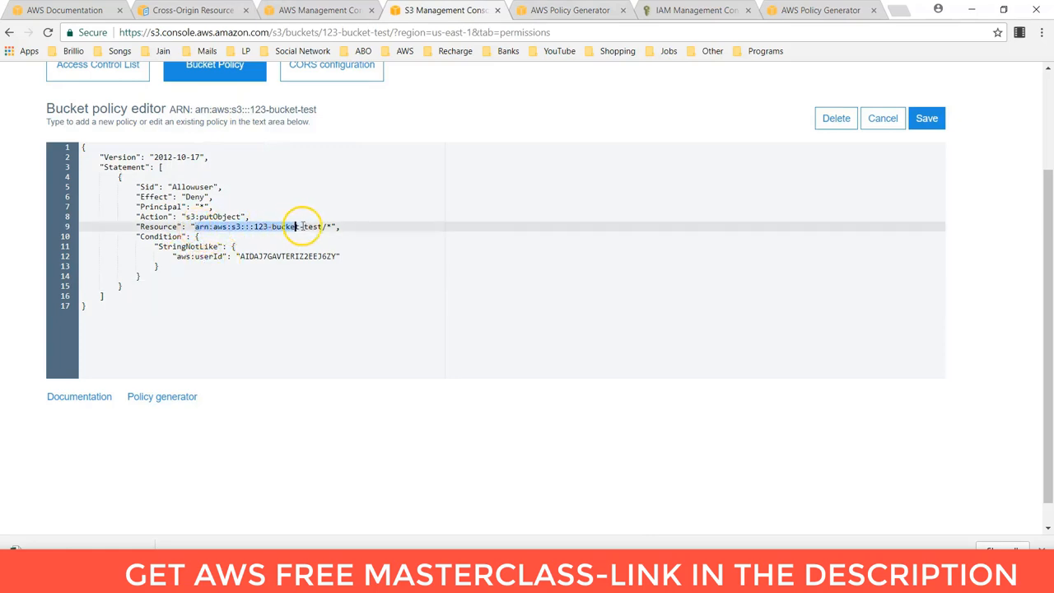
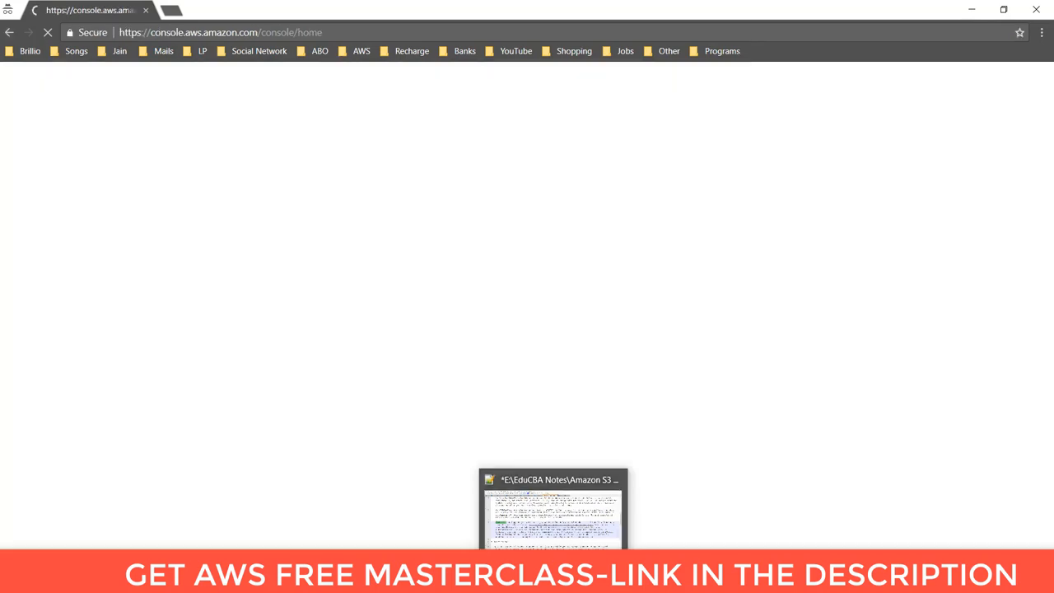
- Return to the sample-test summary in IAM and copy the user name sample-test from its ARN
click(505, 517)
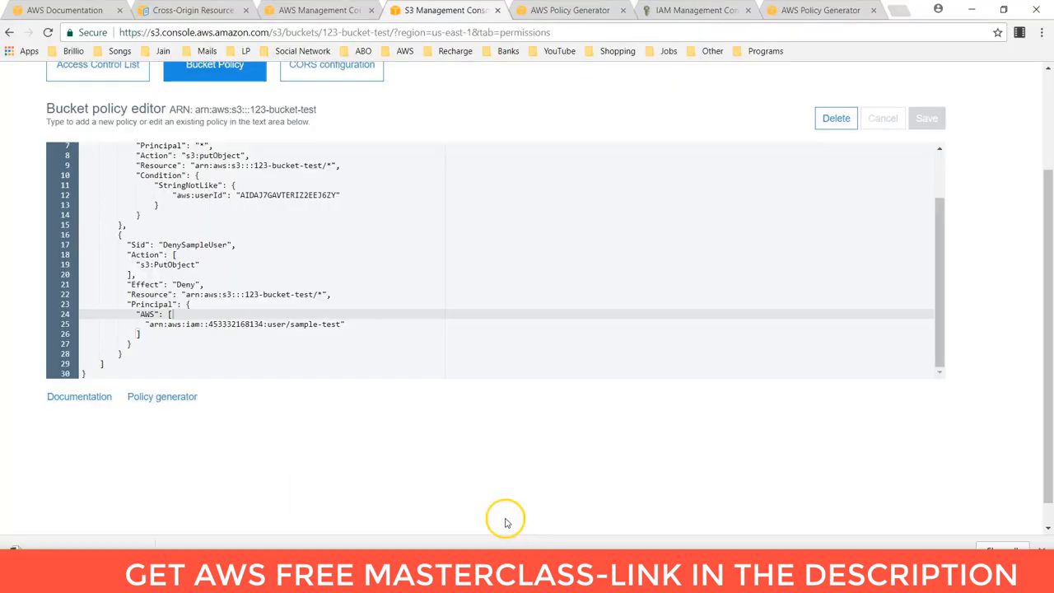
click(673, 9)
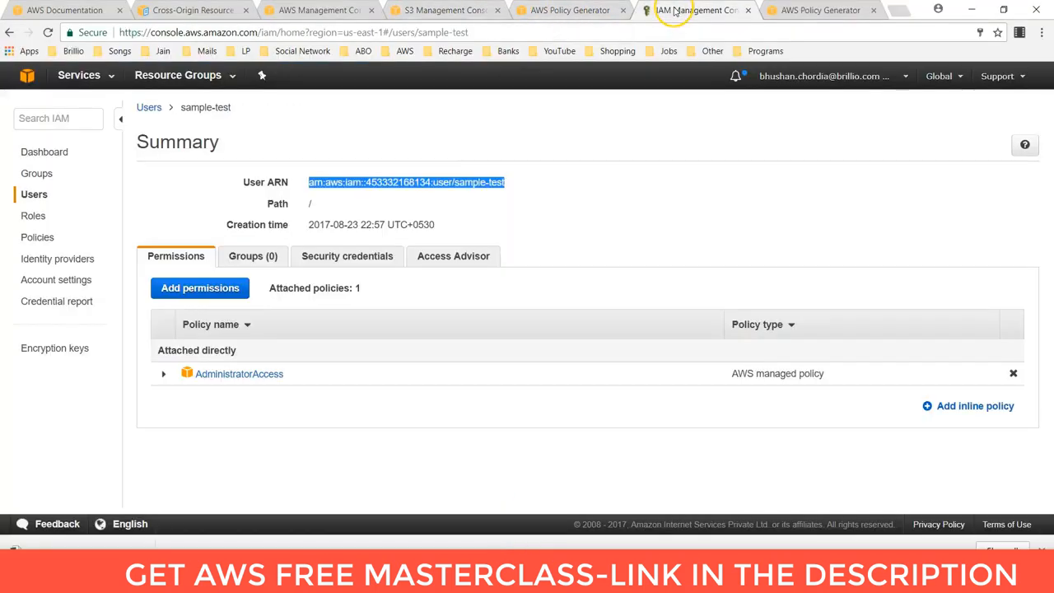
click(517, 186)
drag(521, 182, 454, 183)
key(ctrl+c)
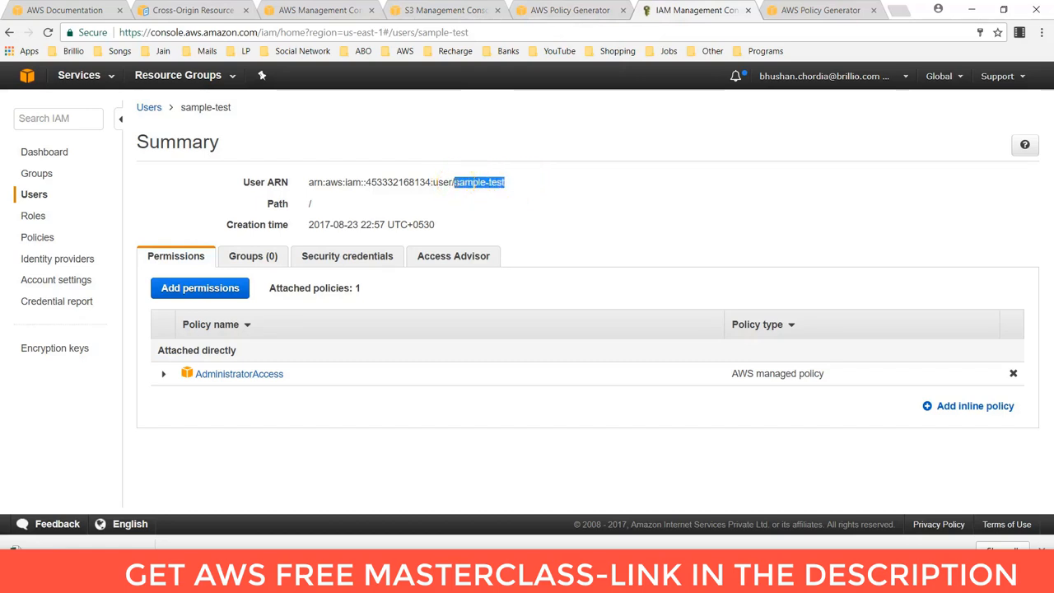
- Sign in to the AWS console in the incognito window as IAM user sample-test, entering the account password
click(517, 546)
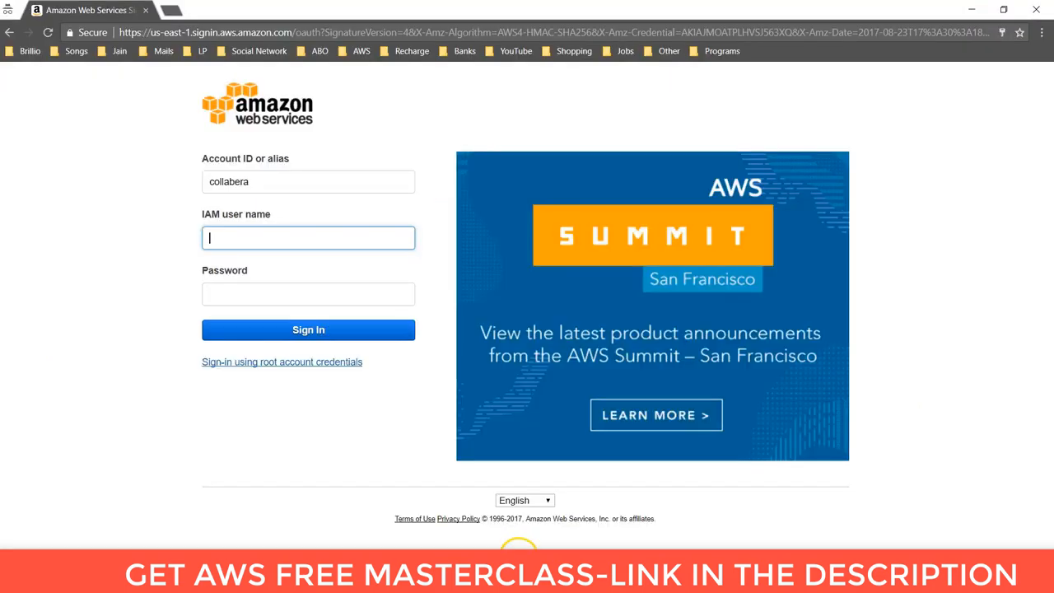
click(293, 240)
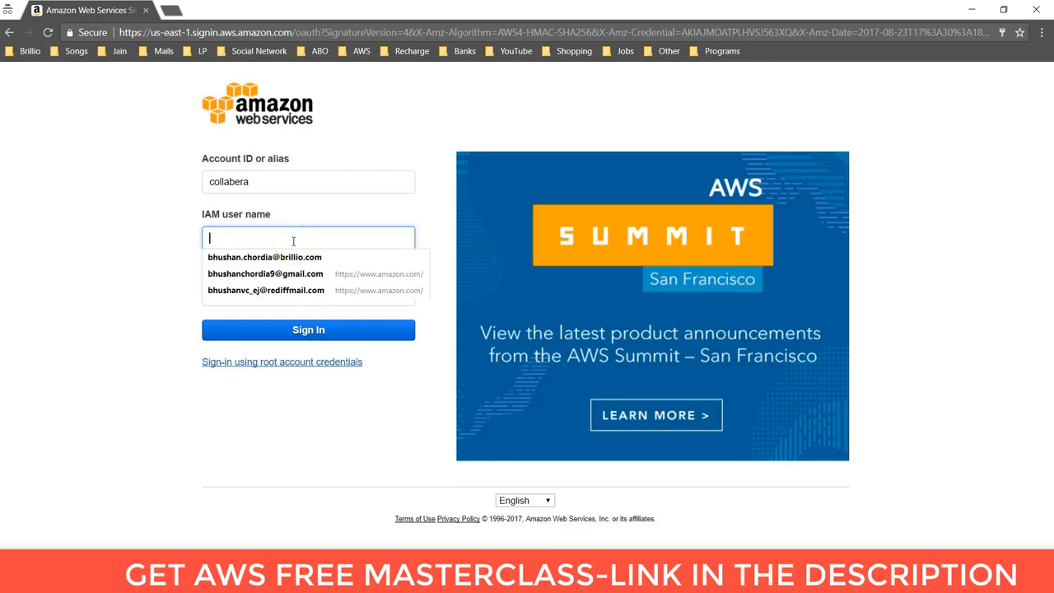
key(ctrl+v)
click(279, 289)
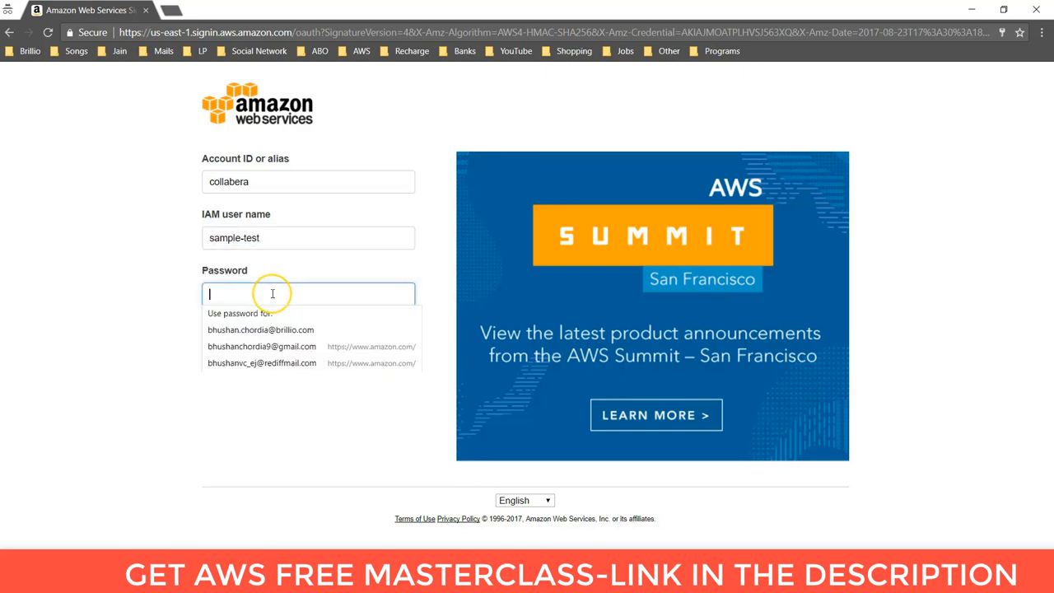
text(*)
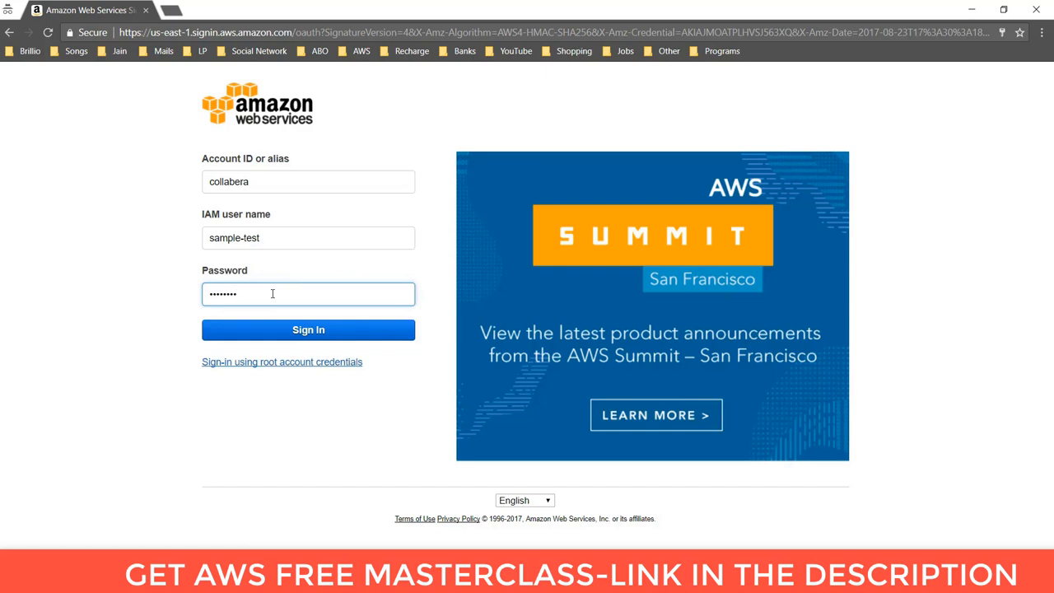
click(314, 330)
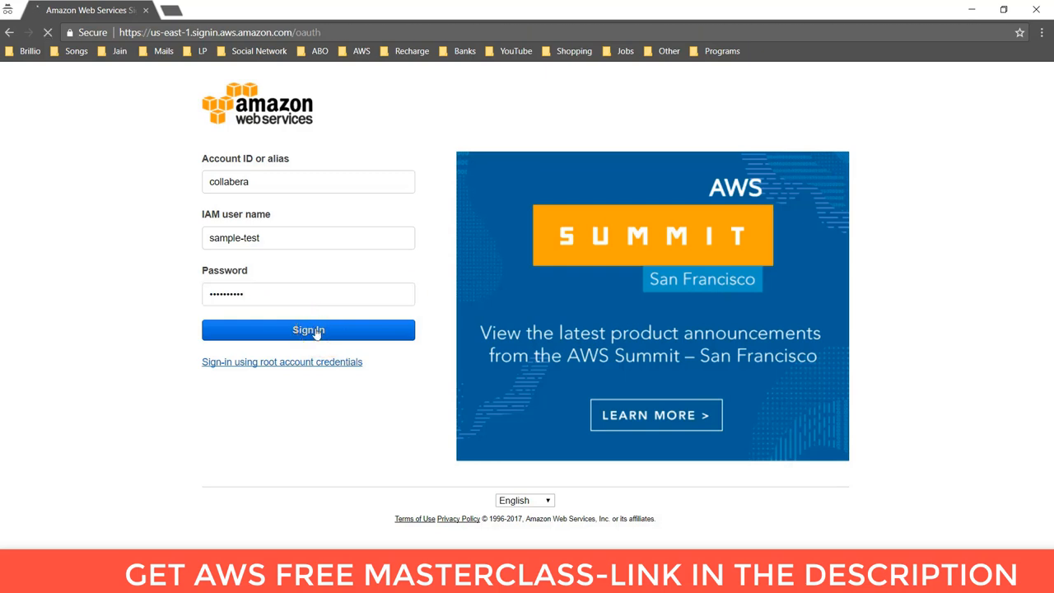
- Complete the required password change for sample-test by entering the old password and the new password twice, and confirm it
click(437, 239)
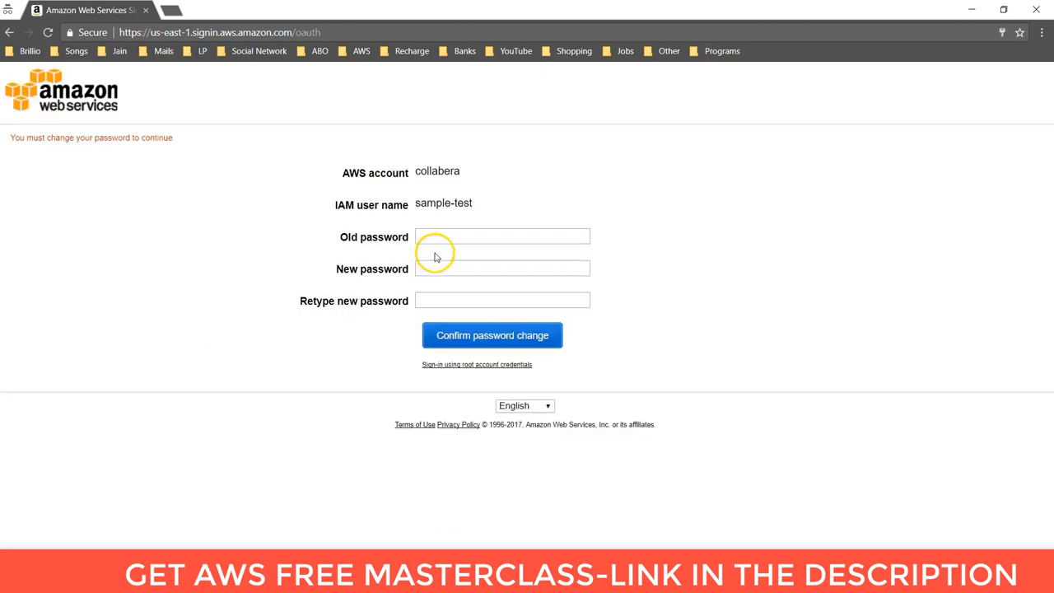
click(443, 235)
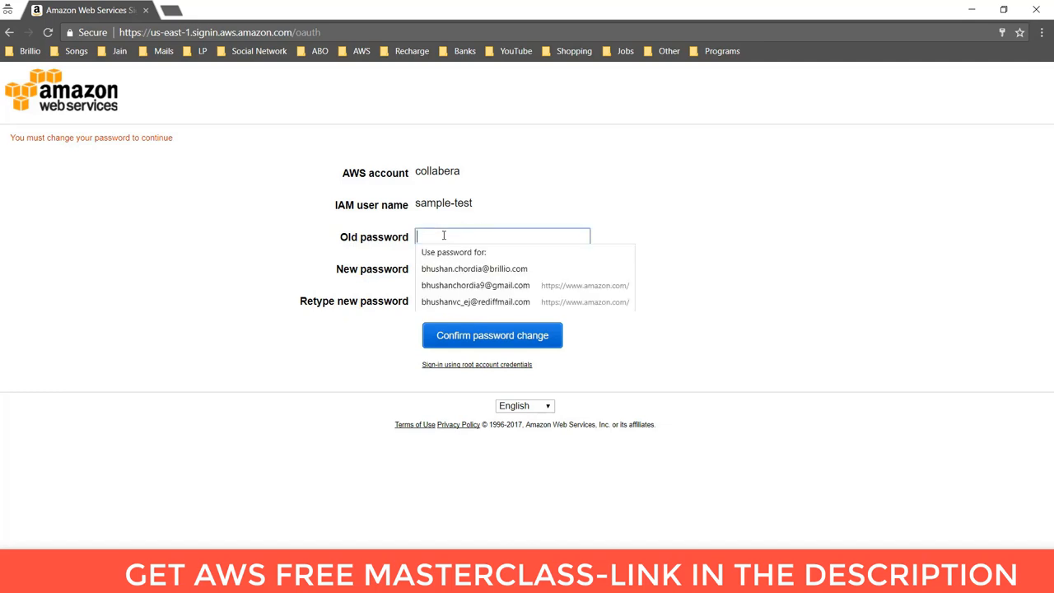
text(a)
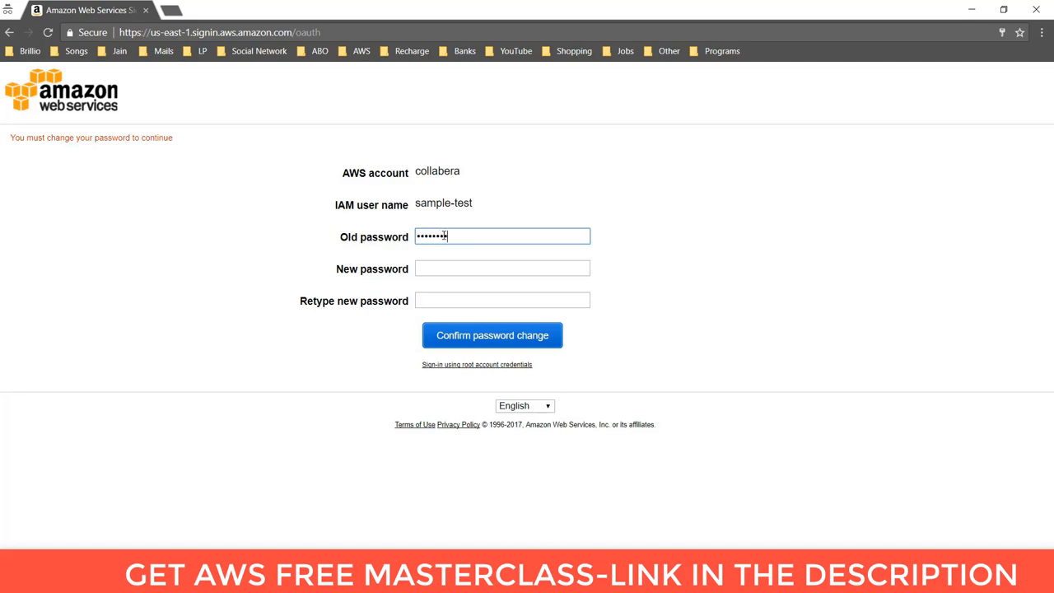
key(Tab)
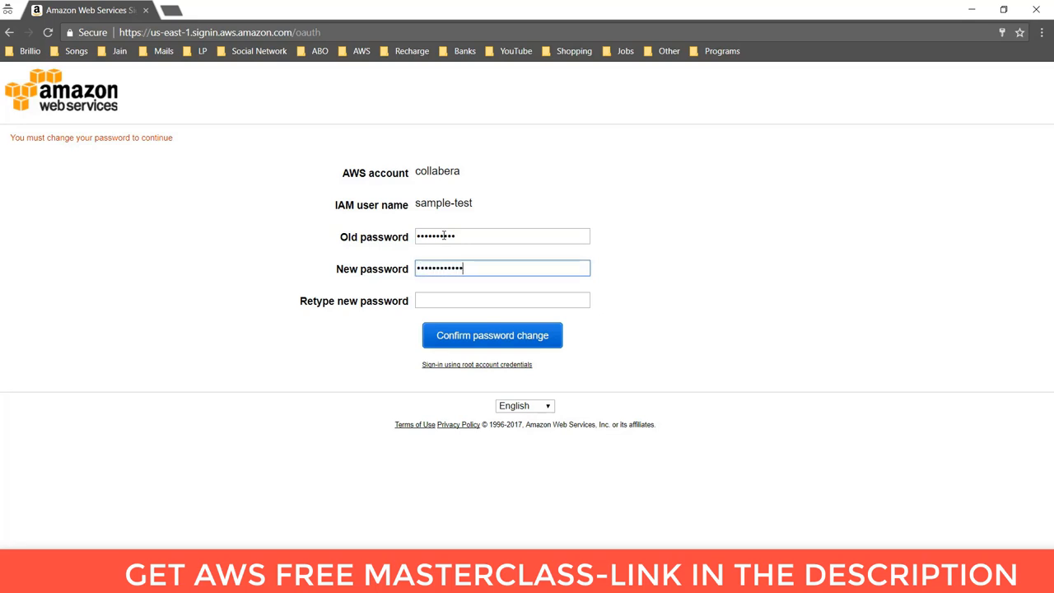
key(Tab)
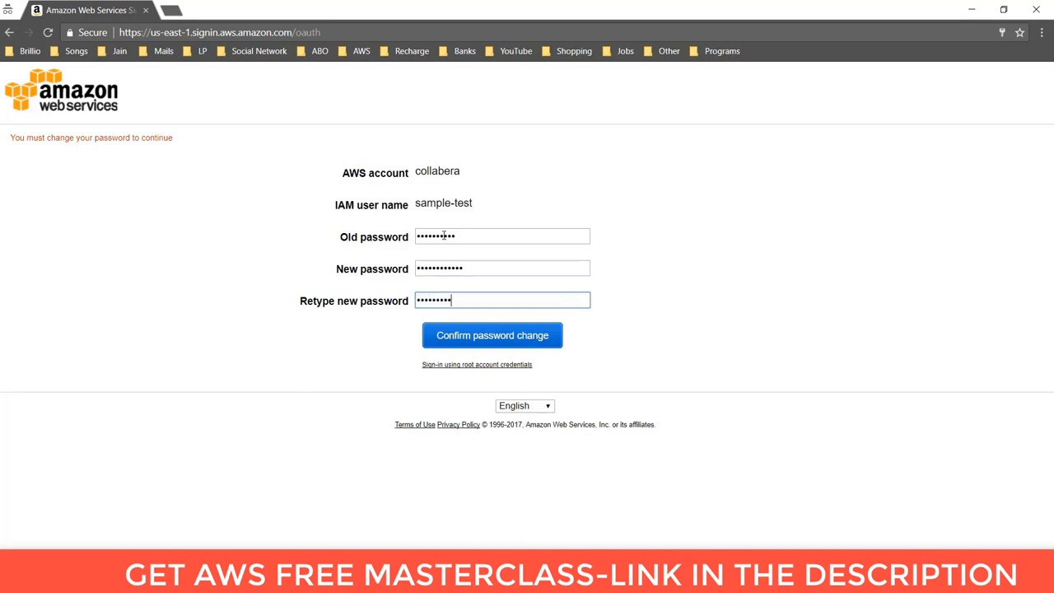
click(471, 340)
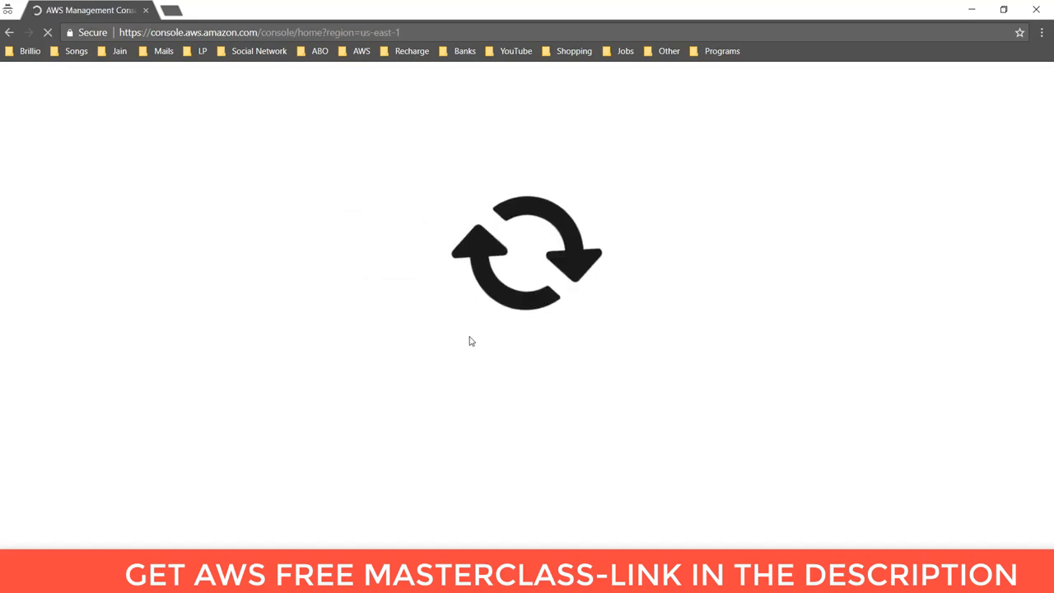
click(449, 350)
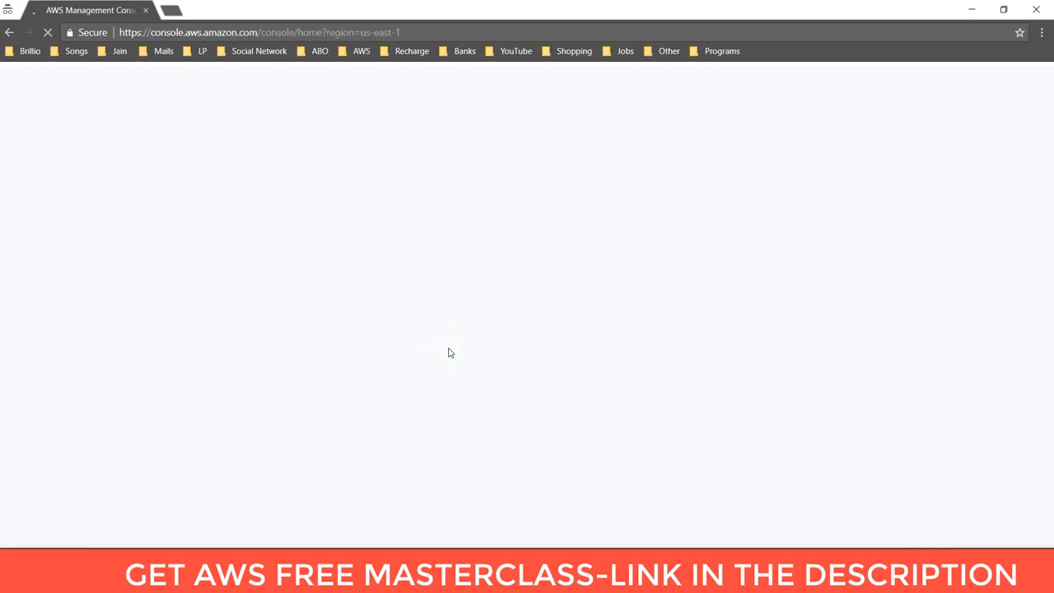
- Check which IAM user and account the incognito console session is signed in with
click(801, 76)
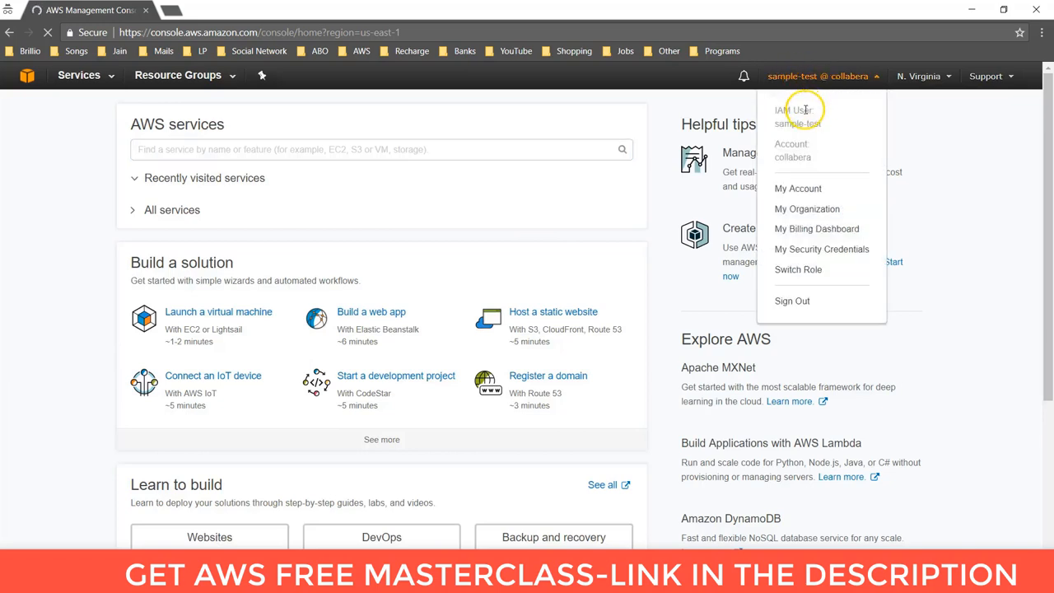
drag(773, 123, 836, 127)
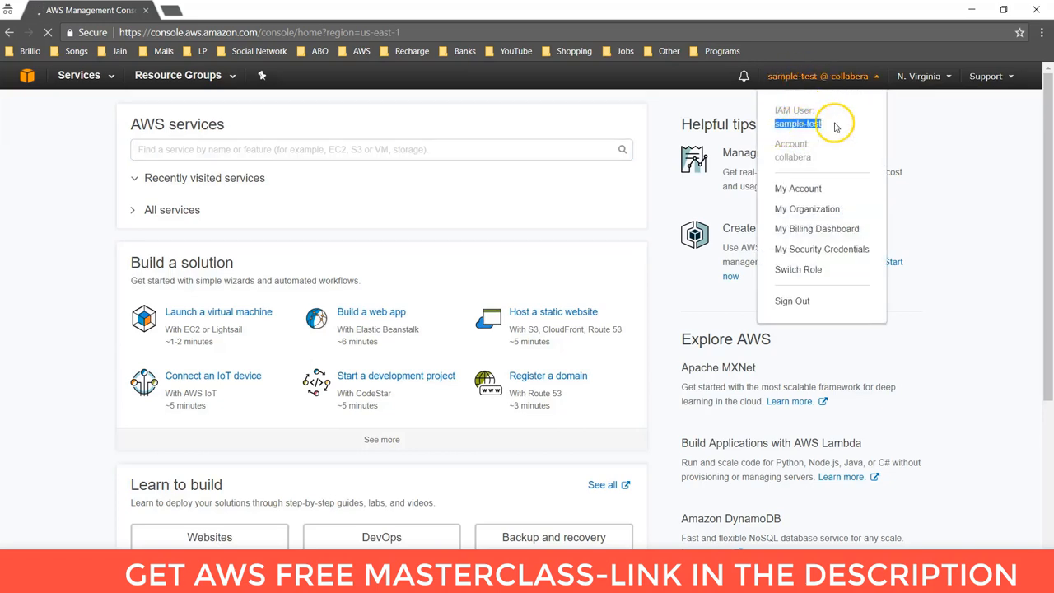
click(151, 212)
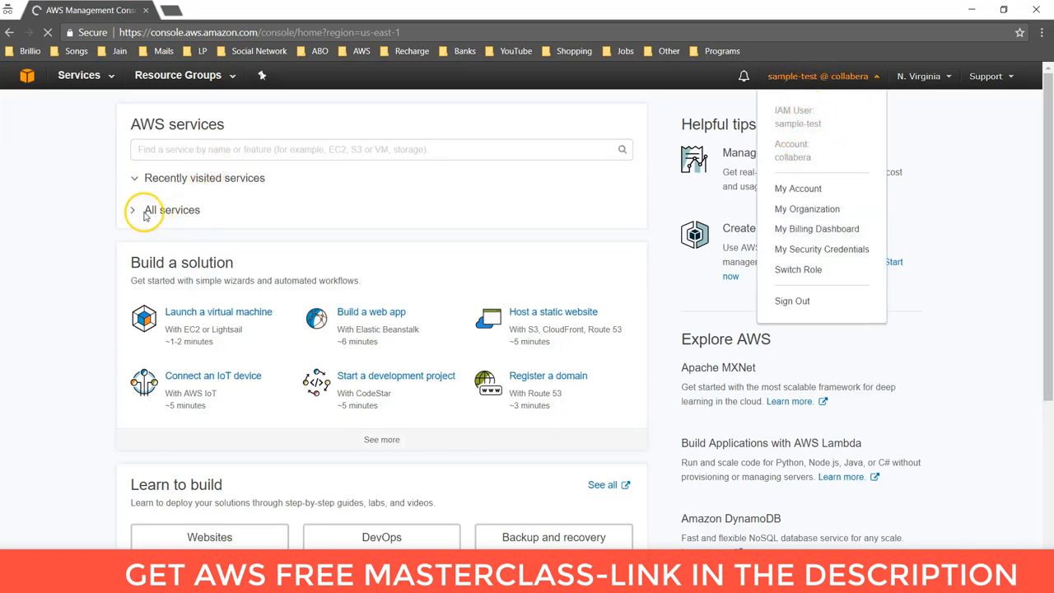
- Expand the full list of AWS services and open S3 in a separate browser tab
click(137, 217)
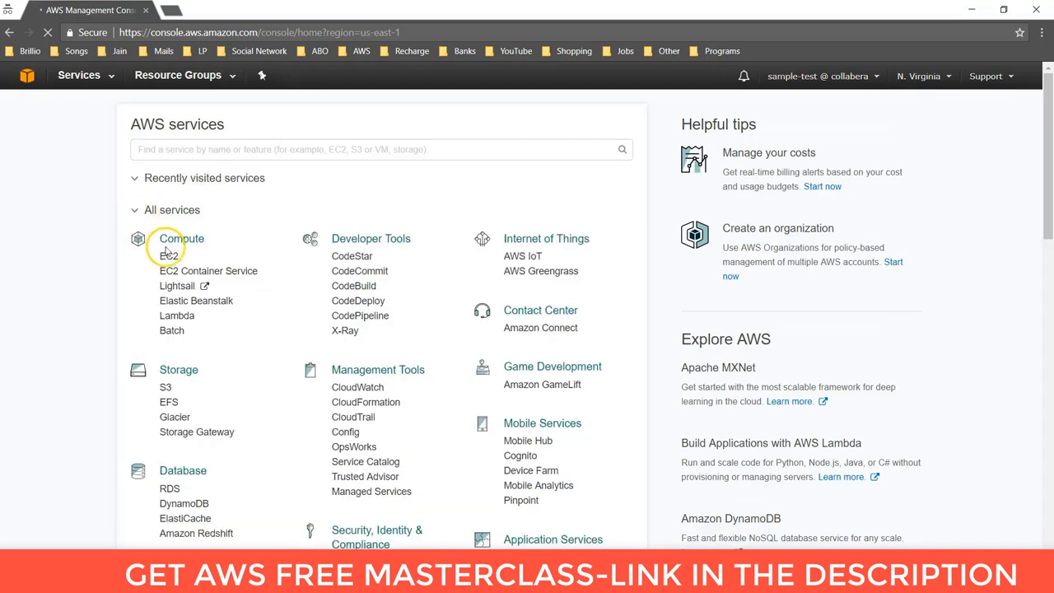
ctrl+click(167, 388)
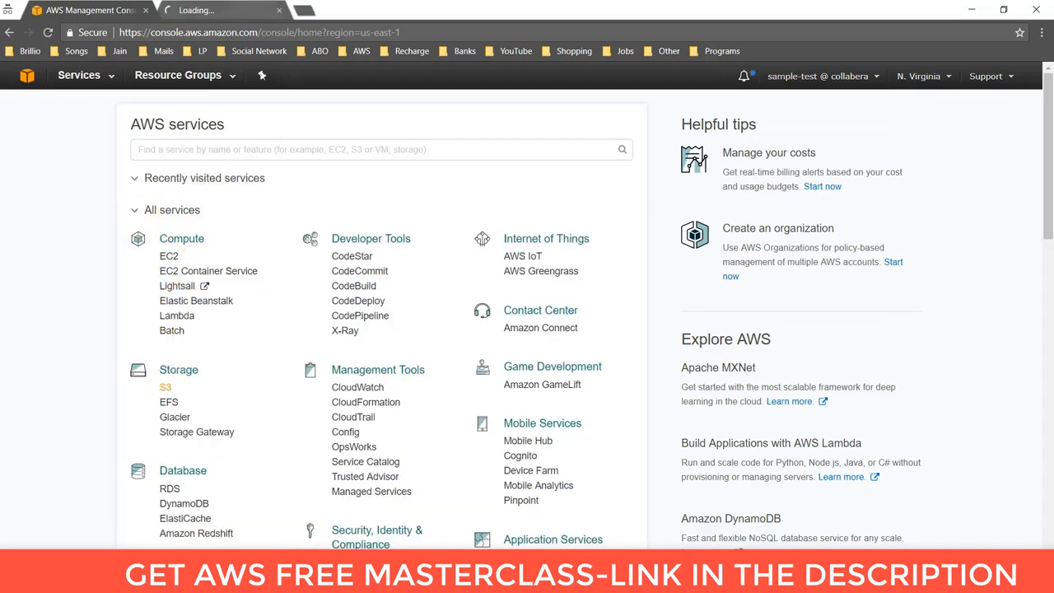
click(224, 12)
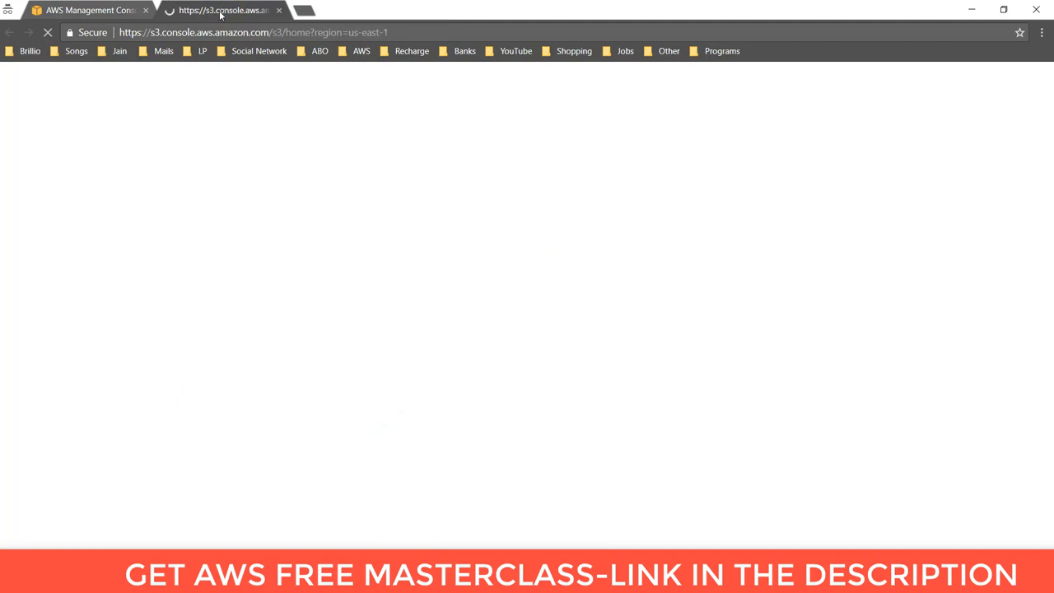
click(243, 190)
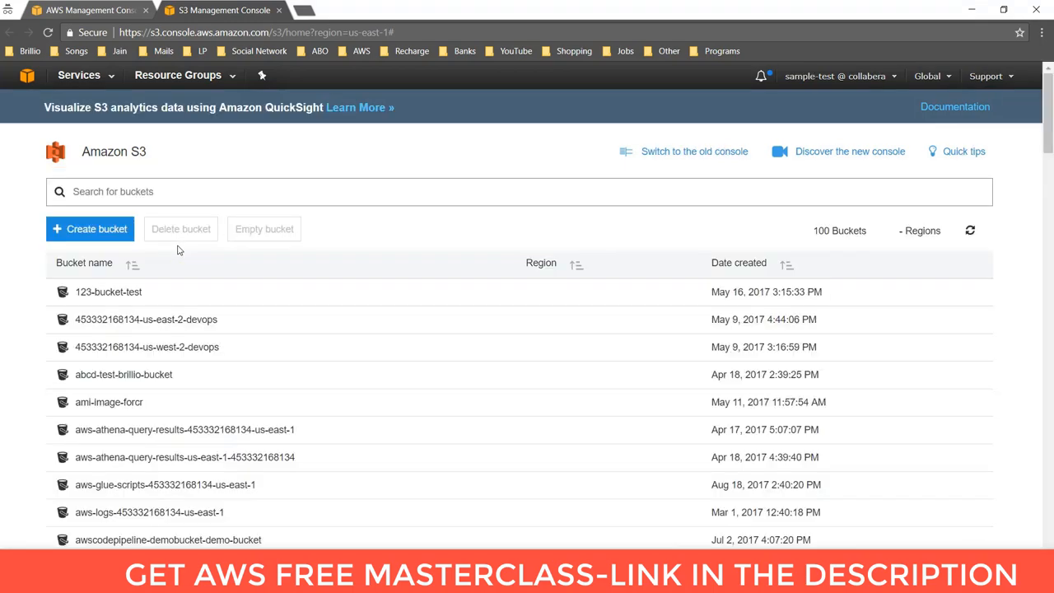
- Open the bucket 123-bucket-test and display its bucket policy
scroll(160, 430, down, 4)
scroll(165, 346, up, 5)
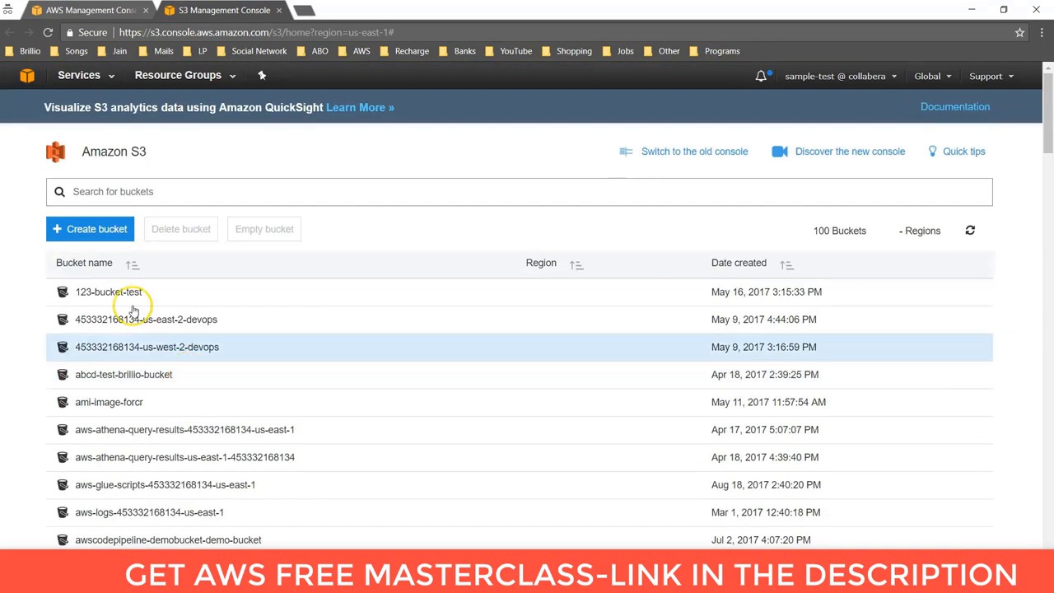
click(99, 292)
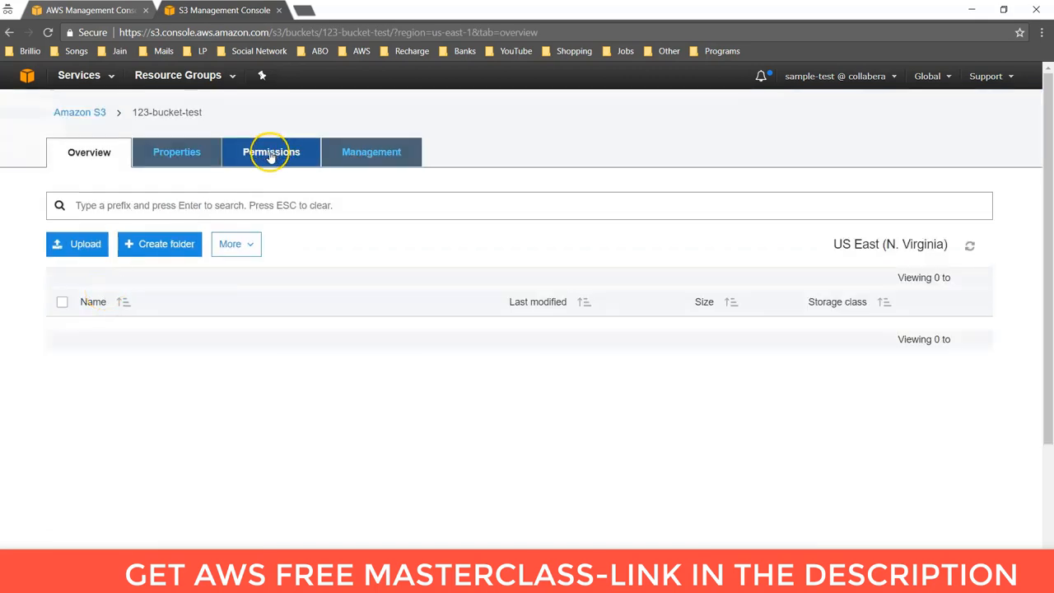
click(216, 206)
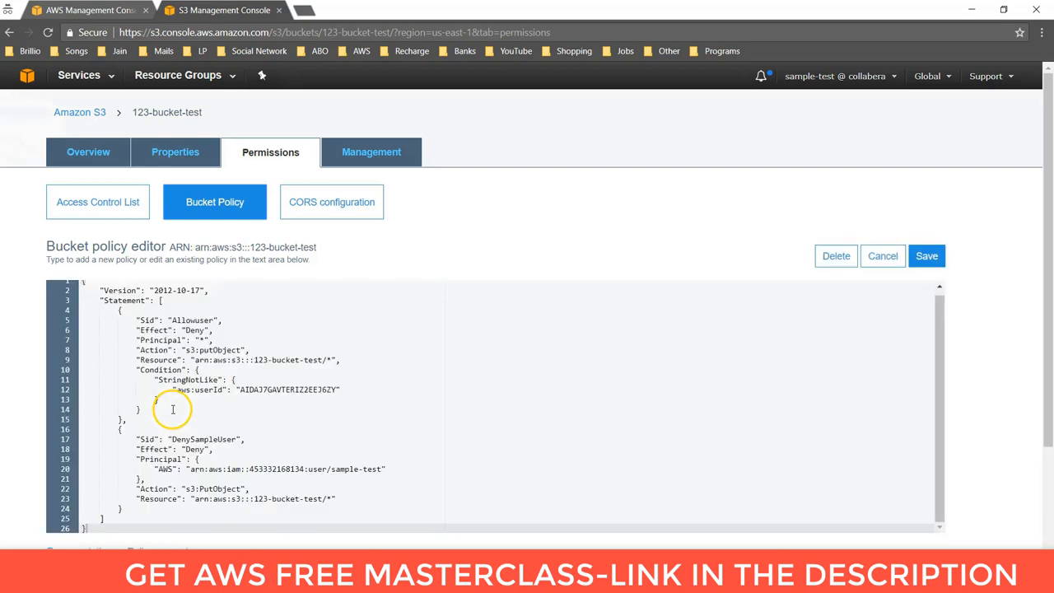
- Examine the DenySampleUser statement in the bucket policy, looking at its effect, principal user and denied action
scroll(205, 402, down, 2)
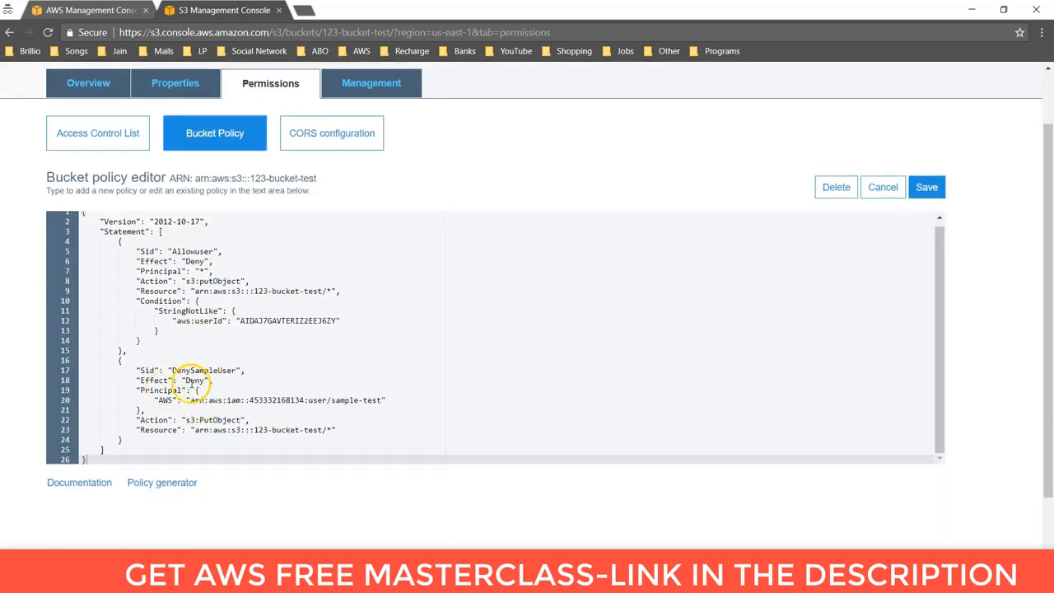
double_click(195, 379)
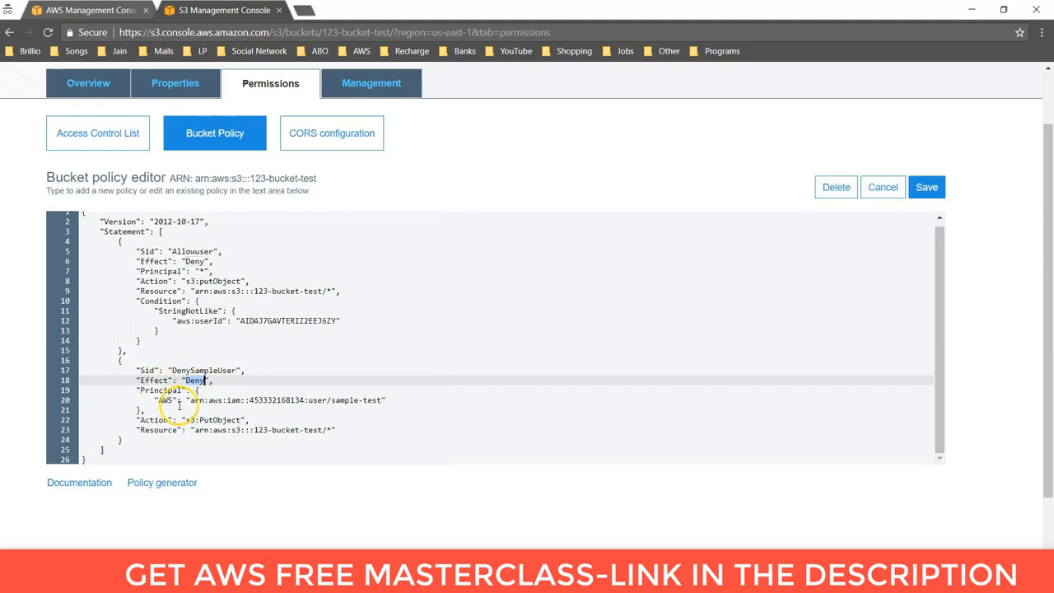
drag(189, 399, 331, 400)
click(384, 401)
click(188, 381)
double_click(188, 380)
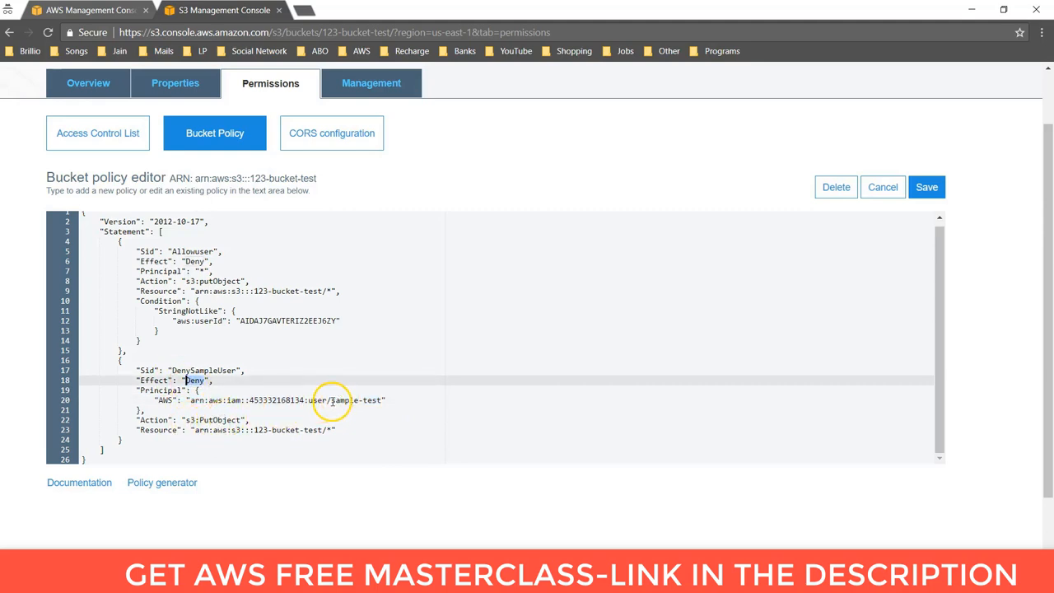
double_click(219, 420)
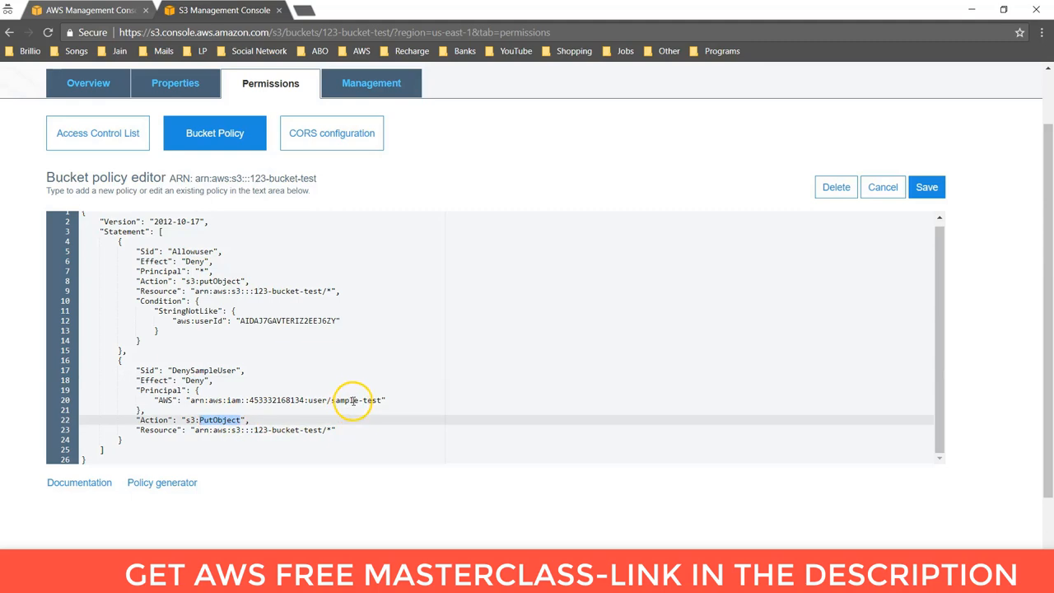
drag(332, 400, 382, 400)
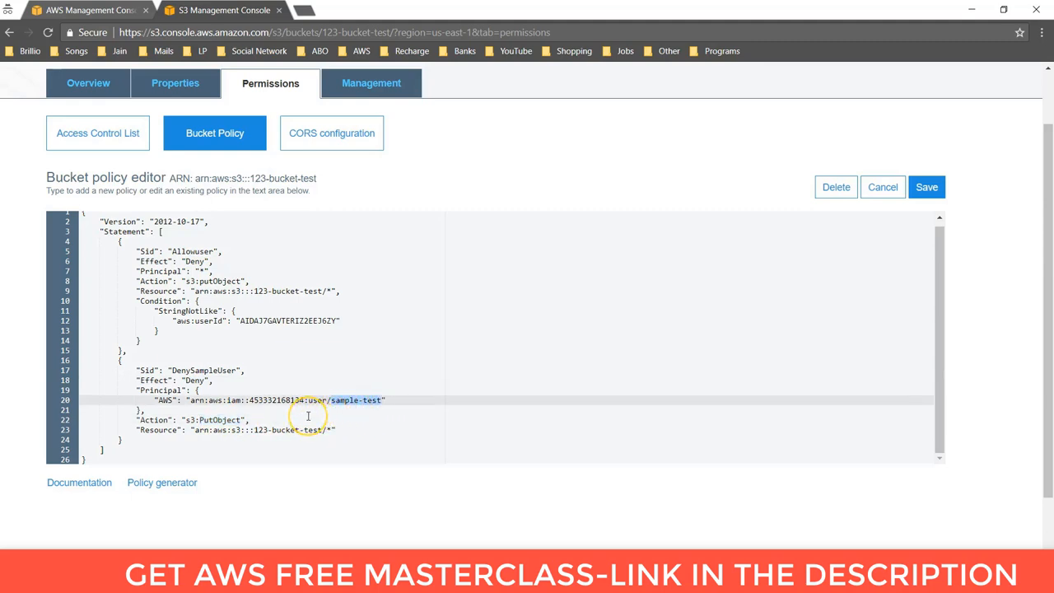
scroll(277, 387, up, 1)
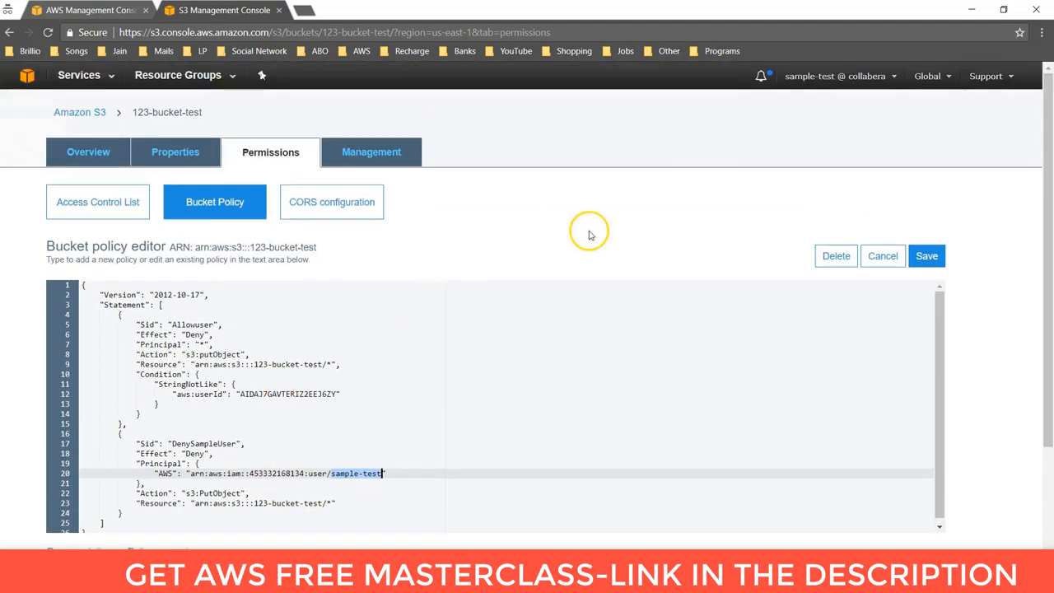
- Try to upload DSC_5683.JPG from the personal pictures folder under Drive > Photos to 123-bucket-test, and check the upload status
click(89, 155)
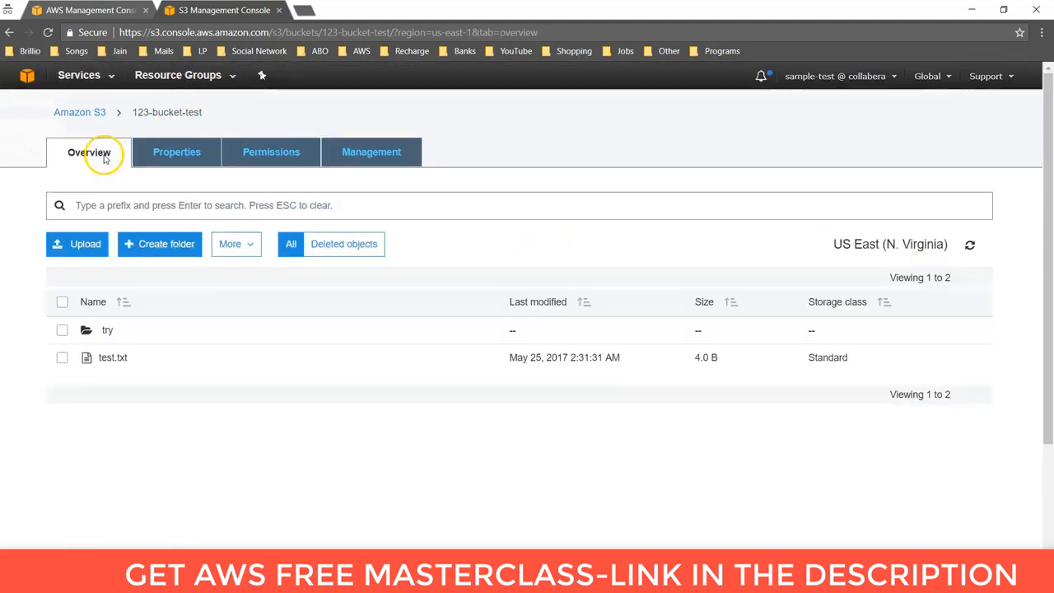
click(83, 249)
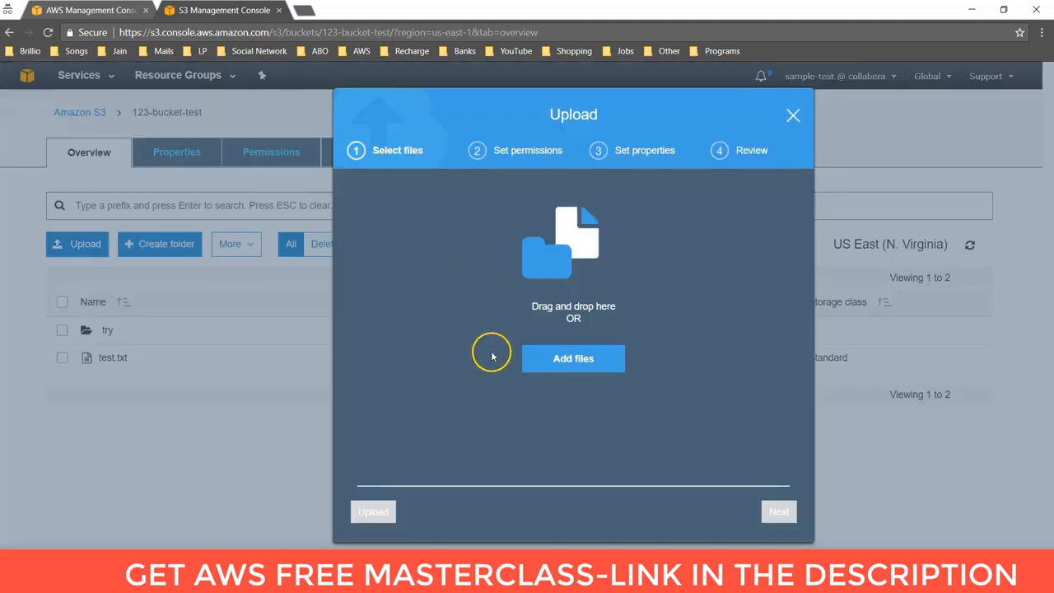
click(562, 360)
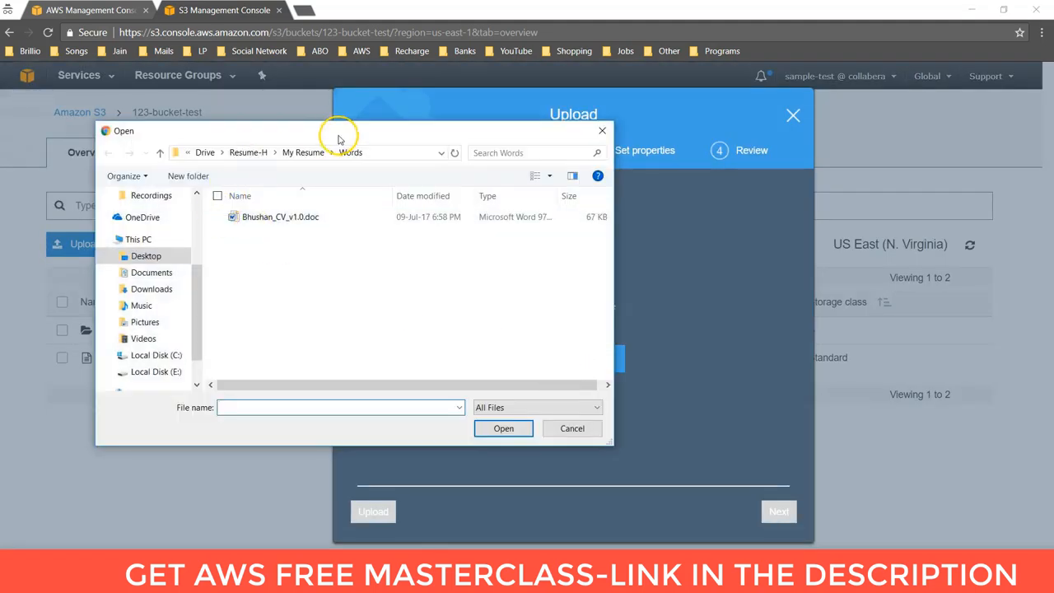
click(205, 152)
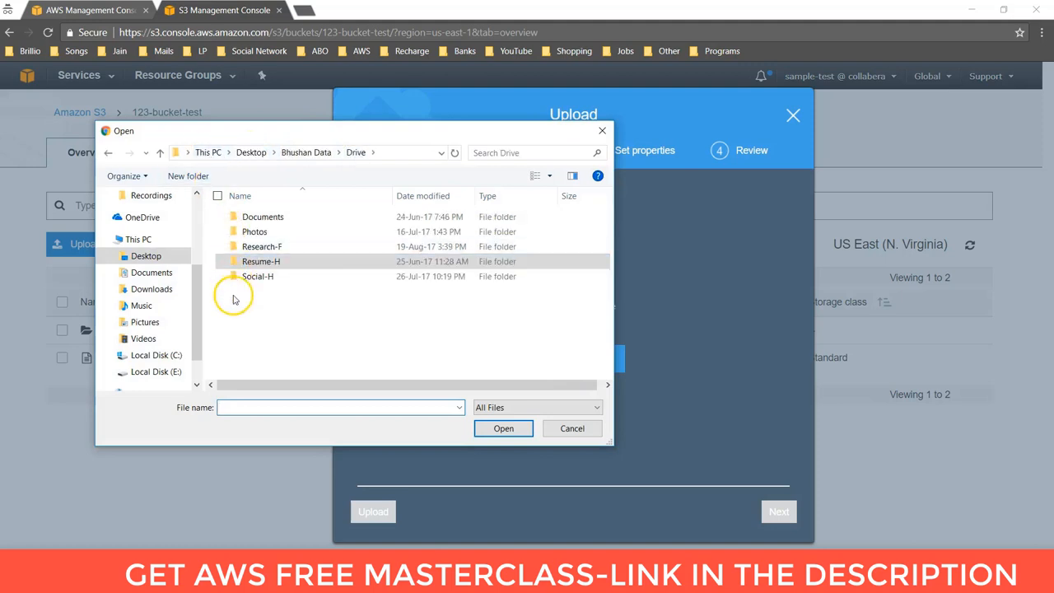
double_click(249, 231)
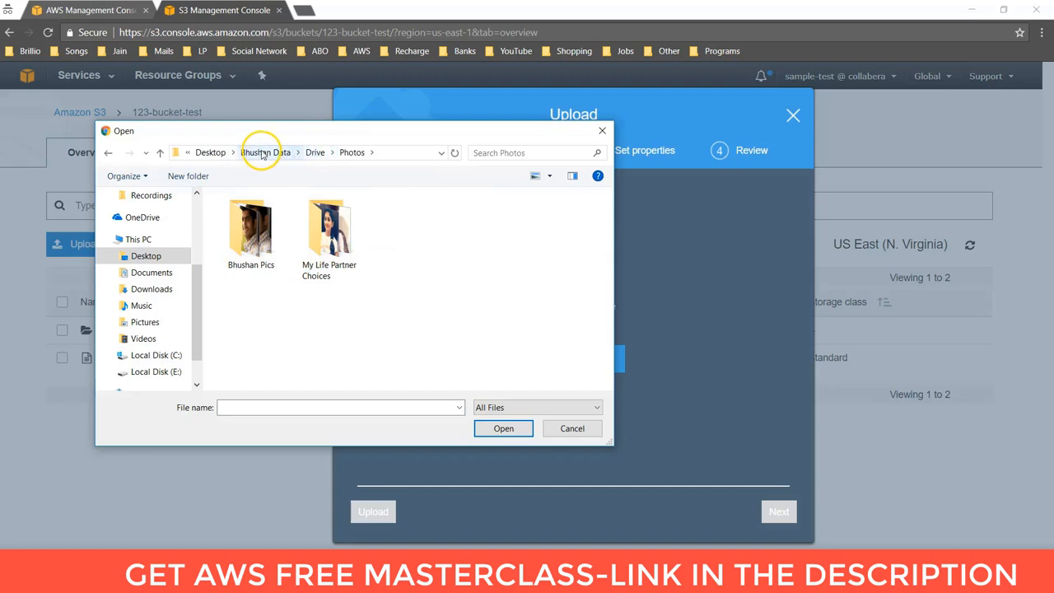
click(243, 238)
double_click(244, 238)
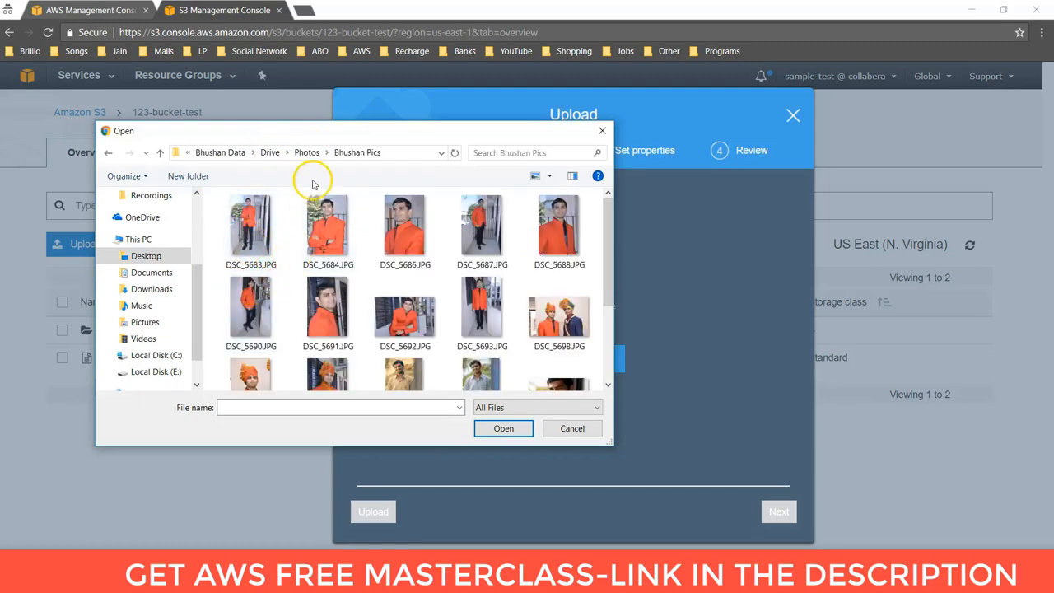
double_click(249, 230)
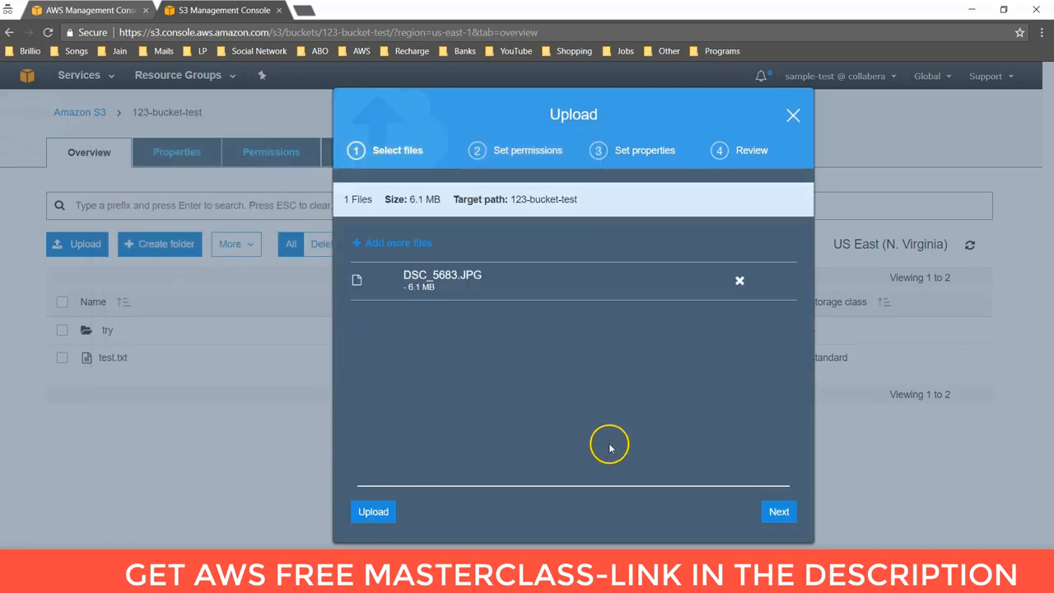
click(373, 512)
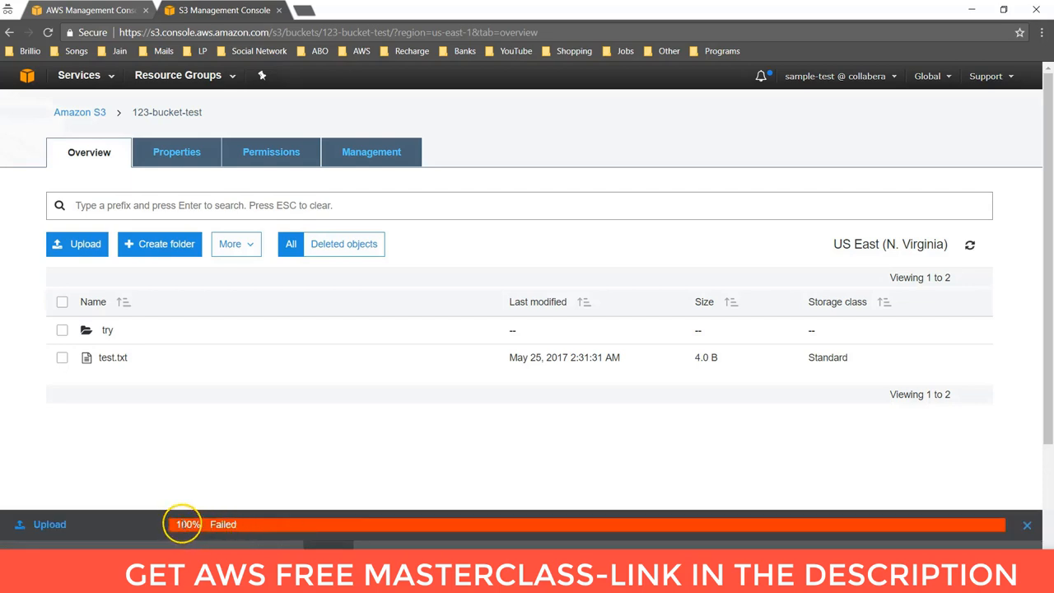
drag(175, 527, 246, 530)
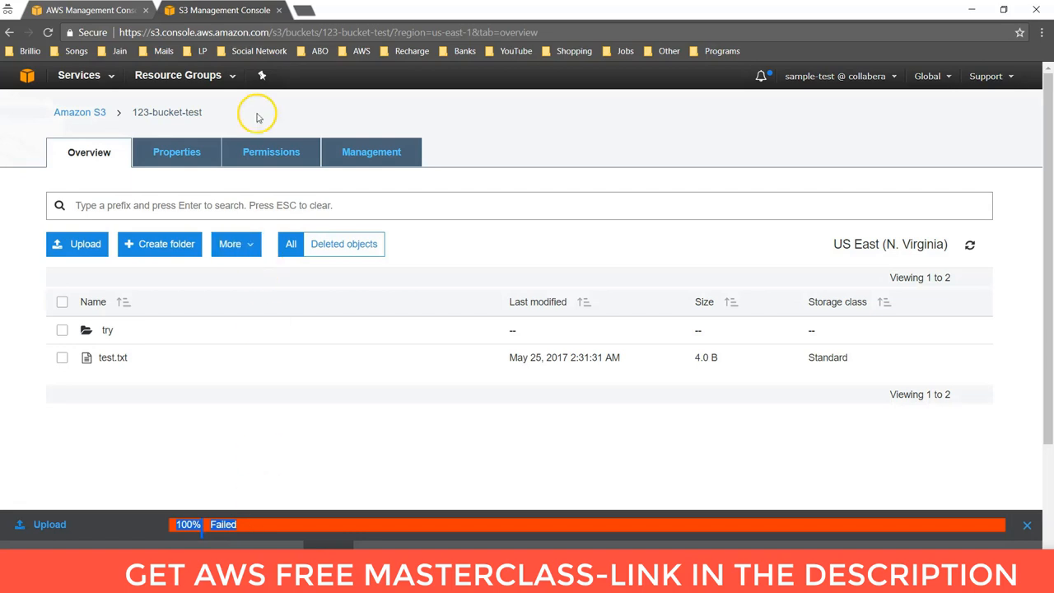
- Return to the bucket policy of 123-bucket-test and compare the DenySampleUser effect, principal ARN and action with the upload attempt
click(272, 155)
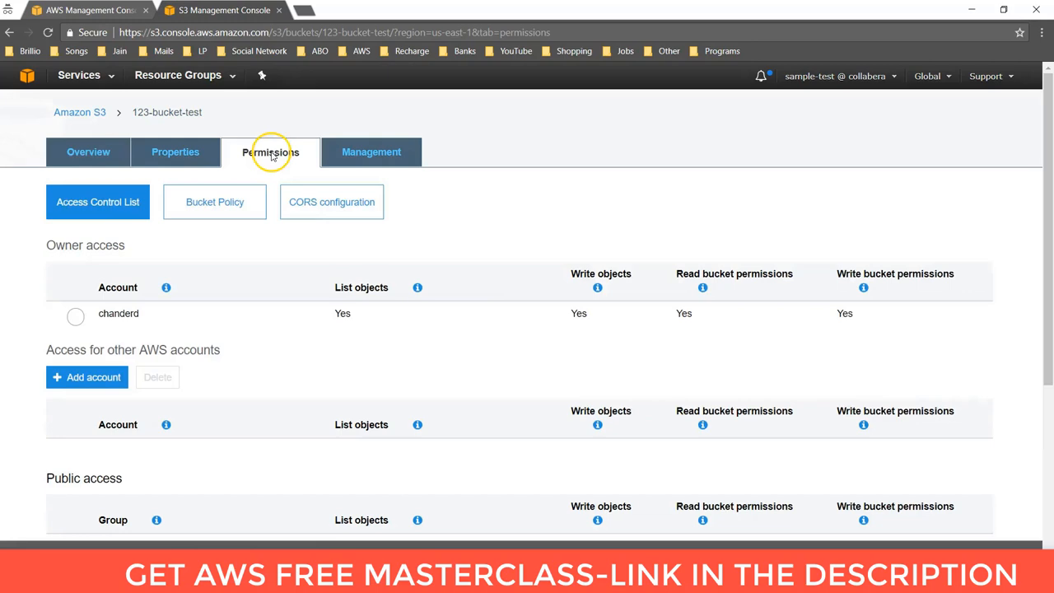
click(214, 203)
scroll(251, 431, down, 2)
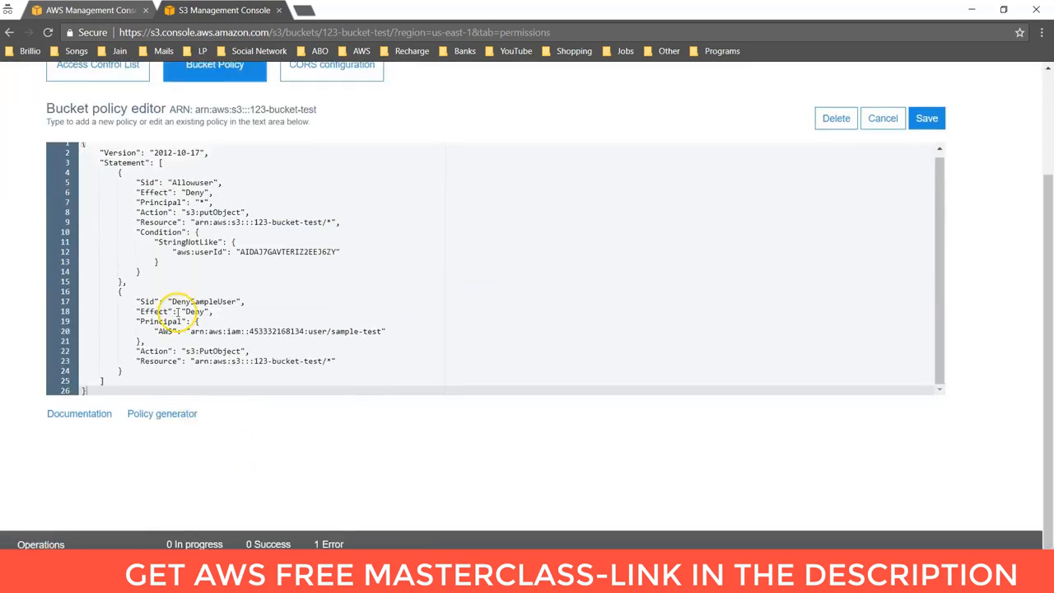
double_click(195, 311)
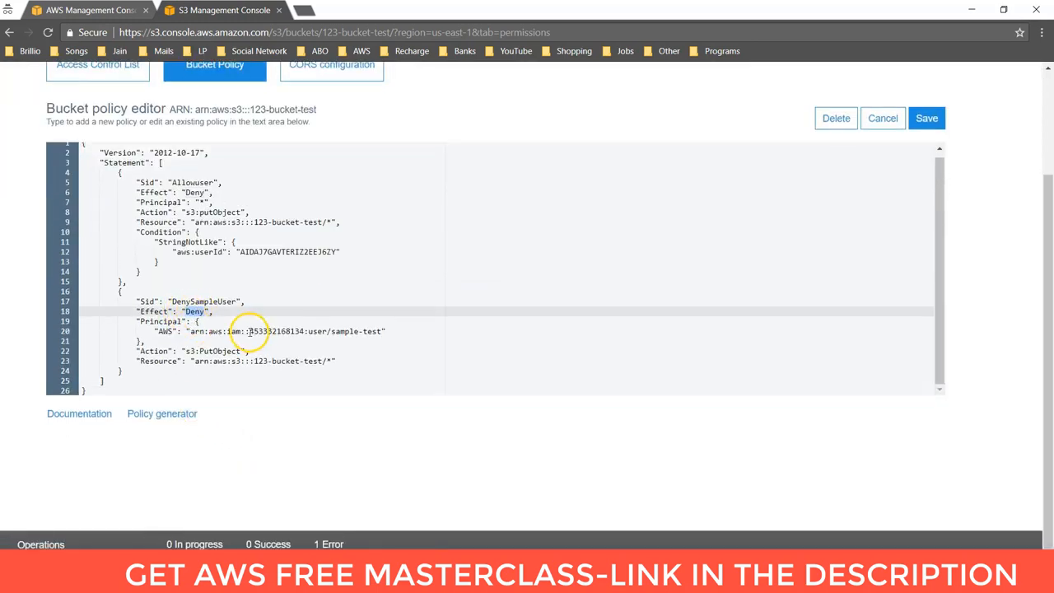
drag(190, 331, 380, 331)
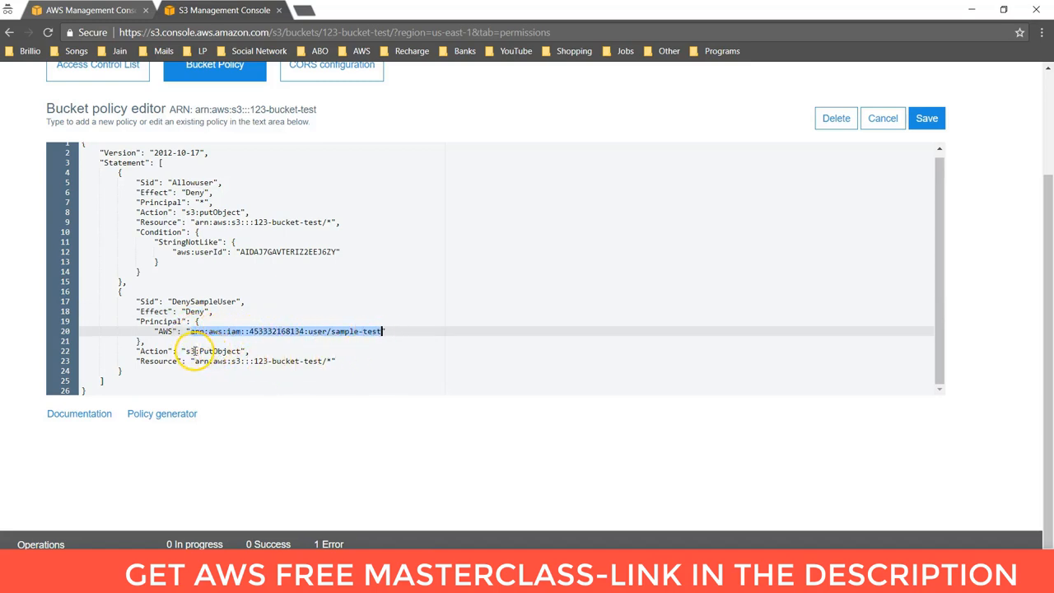
drag(186, 351, 242, 351)
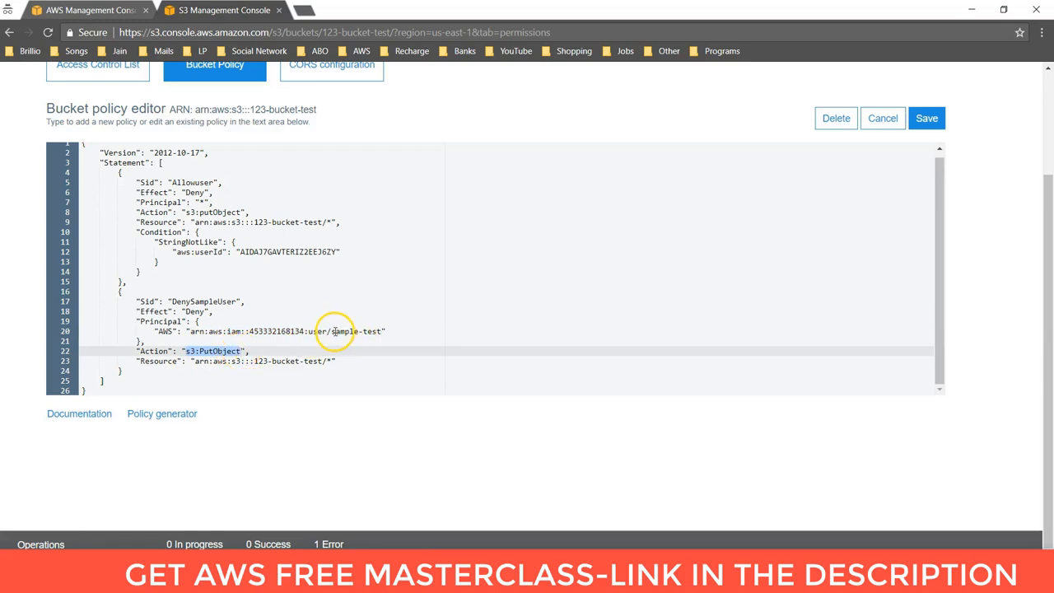
drag(331, 332, 383, 331)
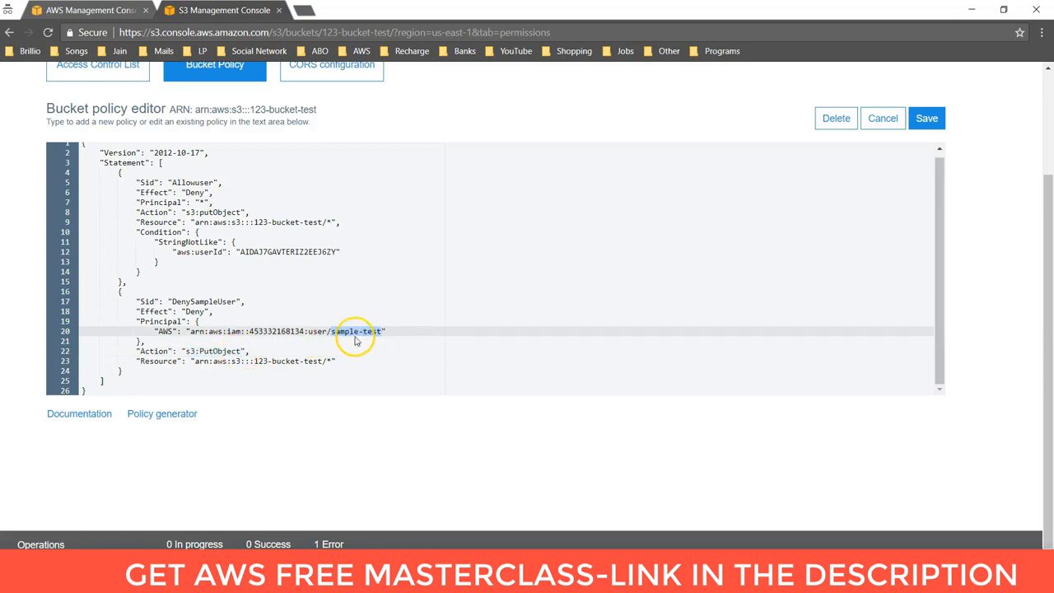
double_click(196, 311)
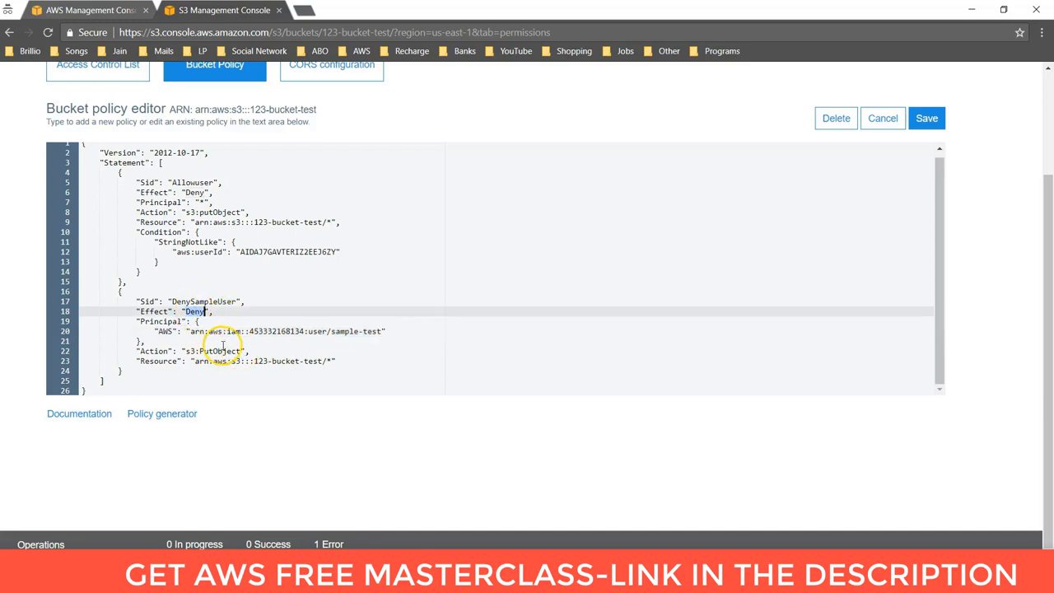
drag(239, 353, 323, 361)
double_click(351, 332)
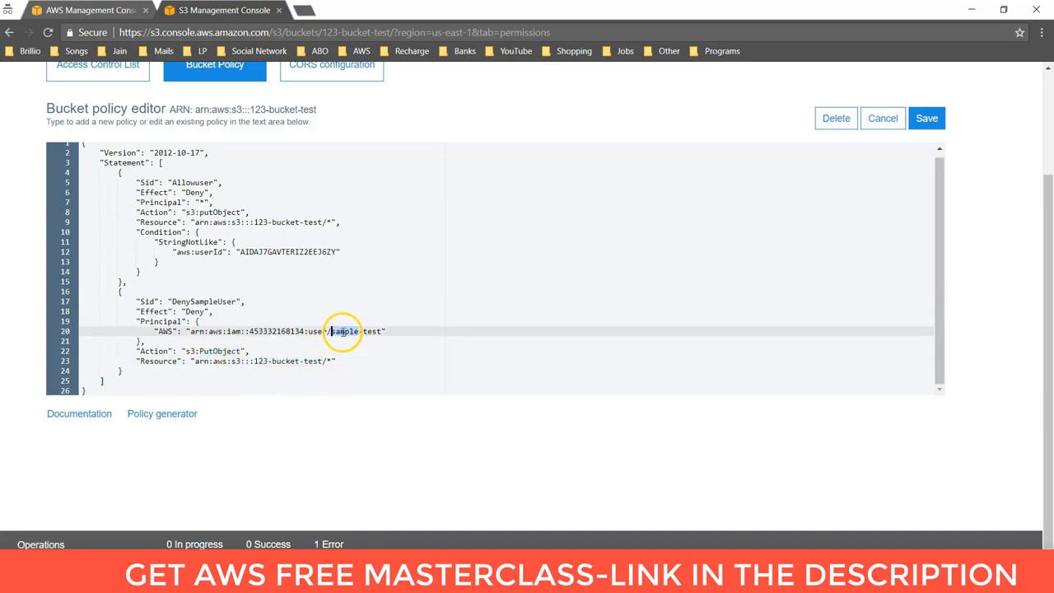
double_click(221, 351)
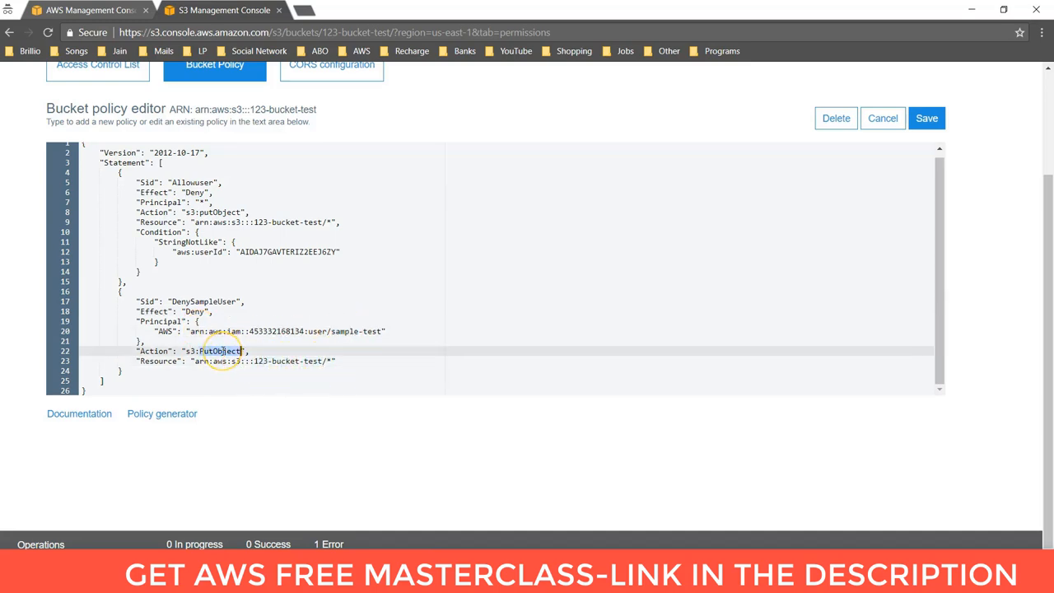